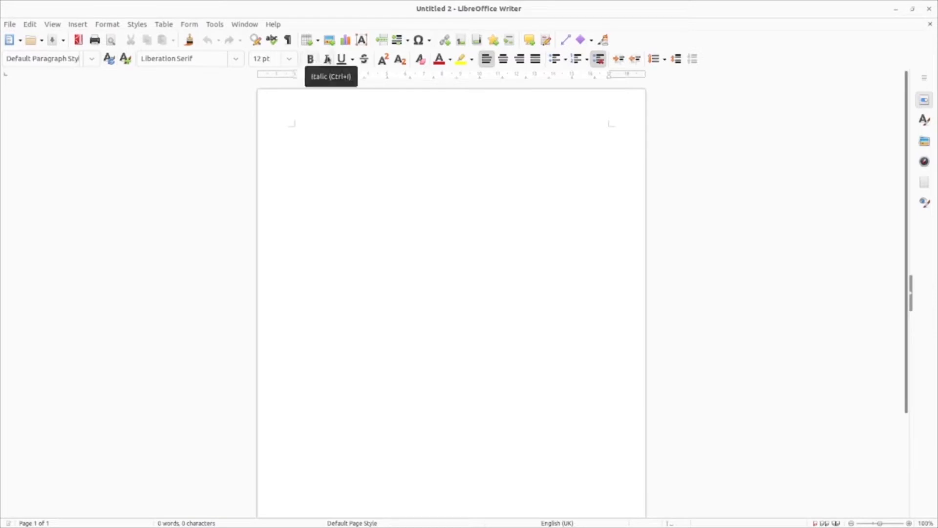
pyautogui.click(352, 61)
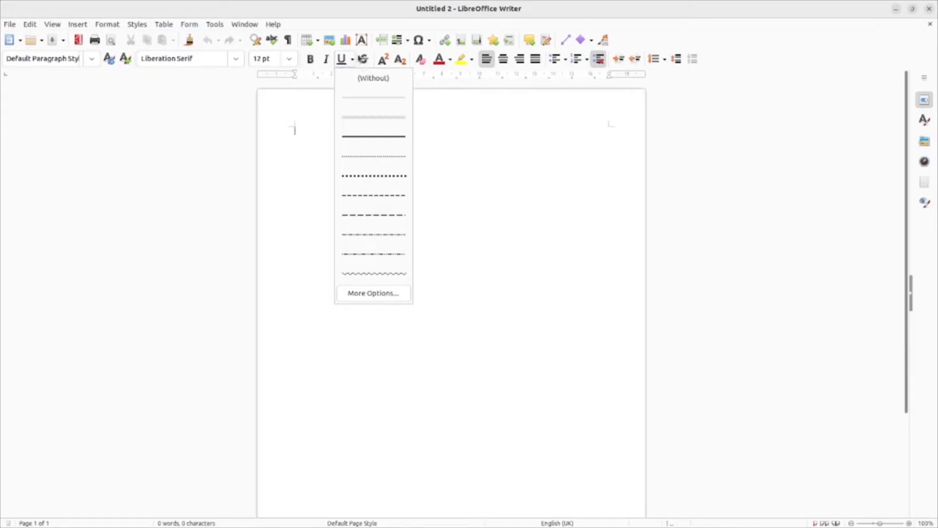
pyautogui.click(364, 59)
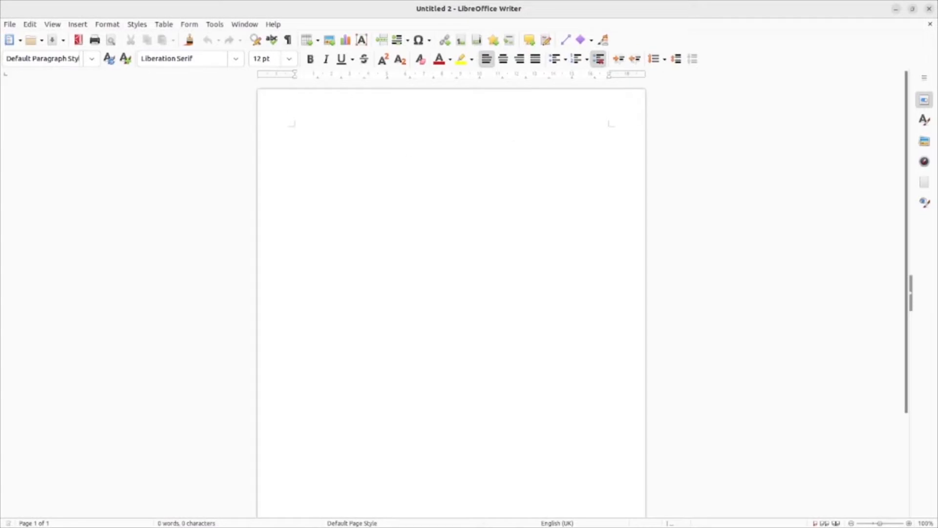
# Apply the Title style to the first line, write "LibreOffice" as the document title, and start a new paragraph.
pyautogui.click(91, 60)
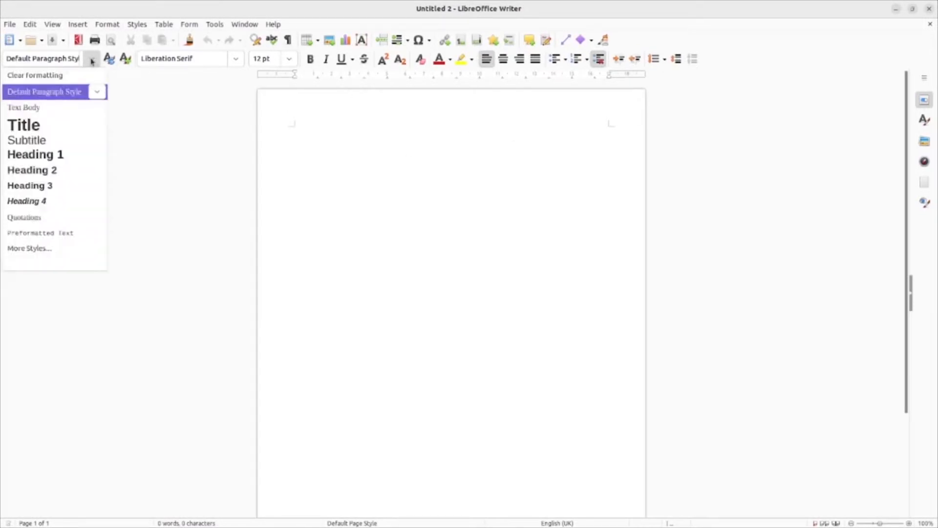
pyautogui.click(57, 122)
pyautogui.write('LibreOffice')
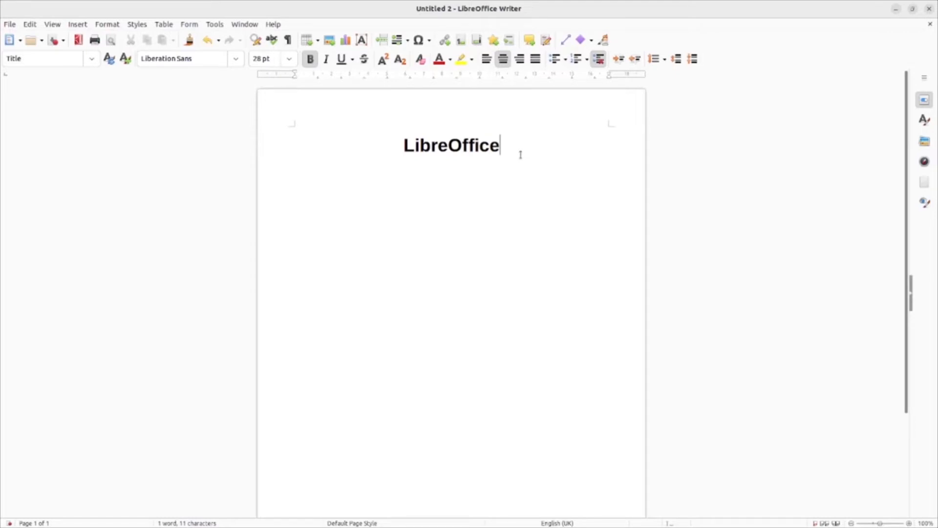
pyautogui.press('Return')
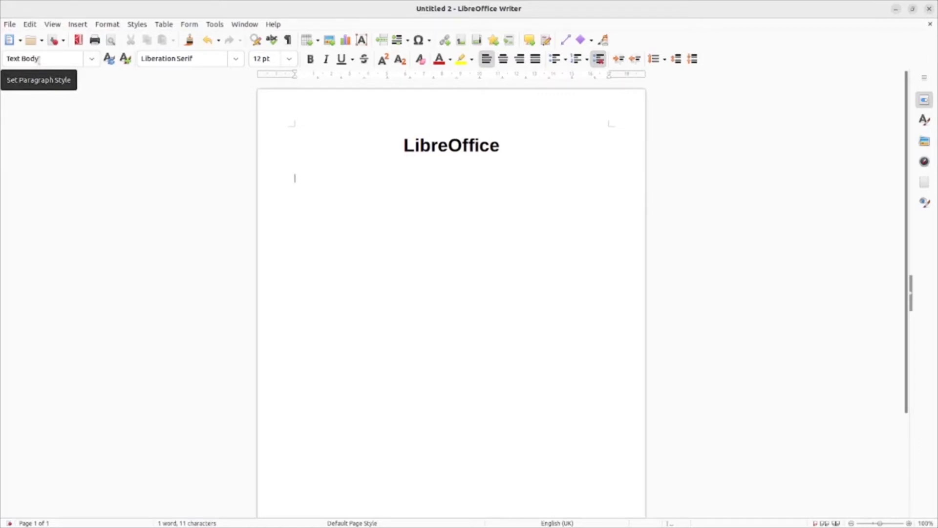
# Add the subtitle "Writer" below the title using the Subtitle style, and start a new paragraph.
pyautogui.click(92, 61)
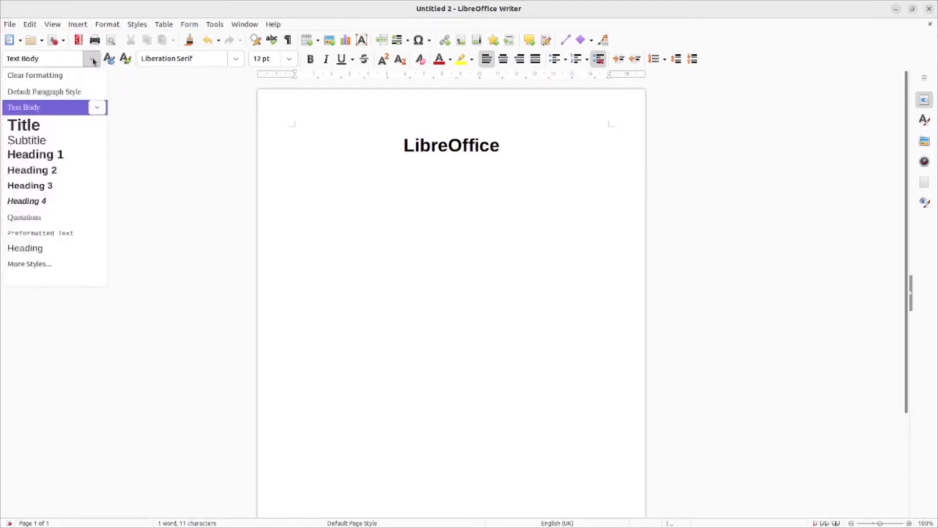
pyautogui.click(42, 141)
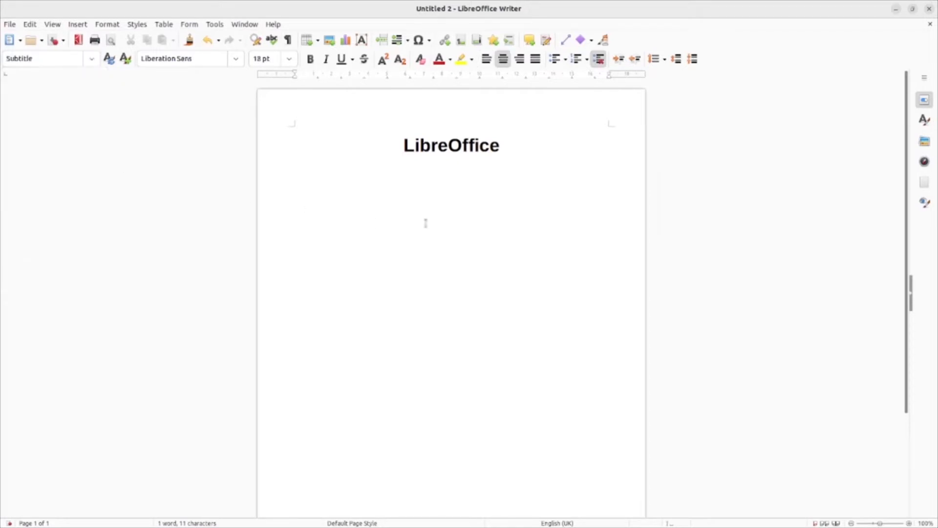
pyautogui.write('Writer')
pyautogui.press('Return')
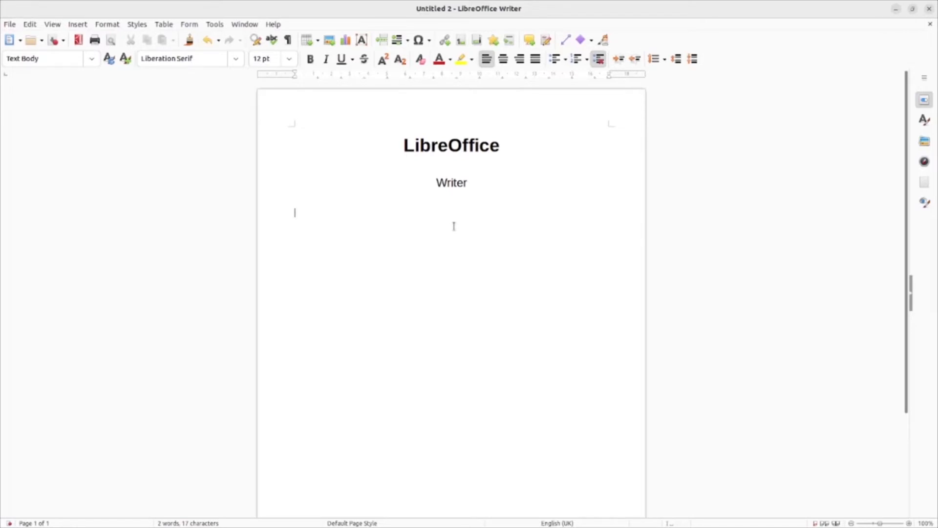
# Write the body sentence "LibreOffice Writer is an alternative to Microsoft Office Word." below the subtitle.
pyautogui.write('LibreOffice Writer is an alte')
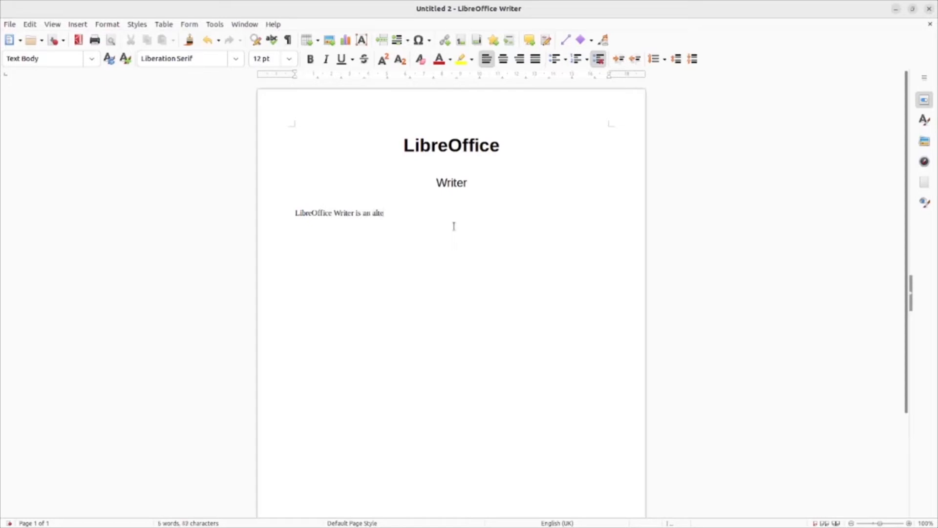
pyautogui.write('rnative to Microsoft Offfice Word')
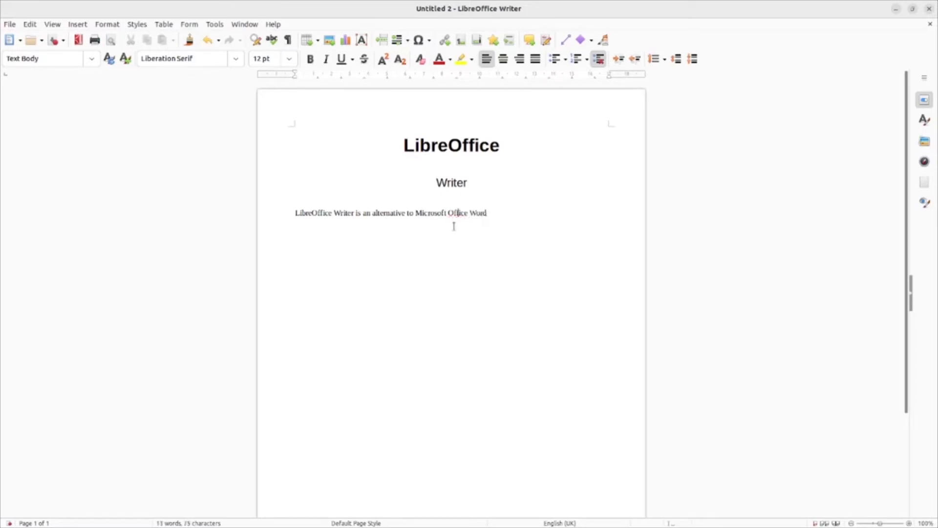
pyautogui.write('.')
# Format the whole body sentence as bold, 14 pt, in the Chandas font.
pyautogui.moveTo(498, 215); pyautogui.dragTo(294, 216)
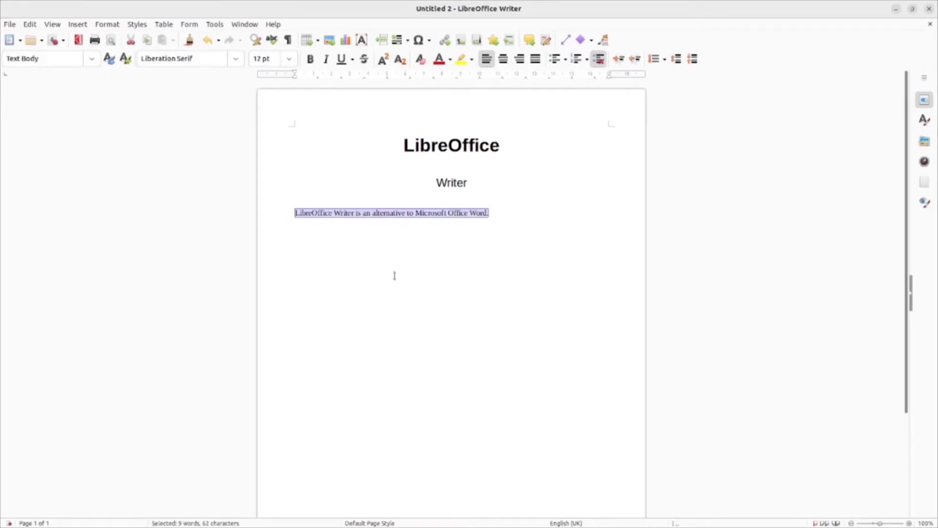
pyautogui.click(311, 59)
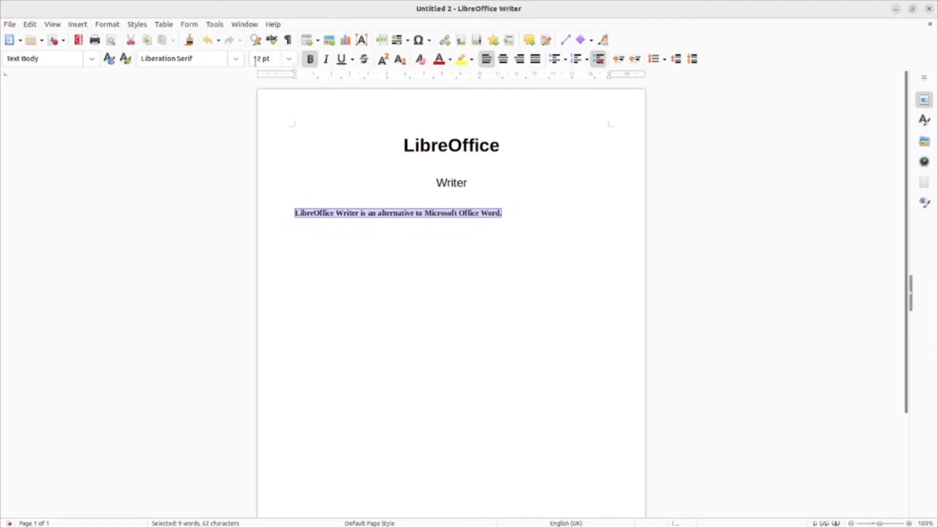
pyautogui.click(289, 59)
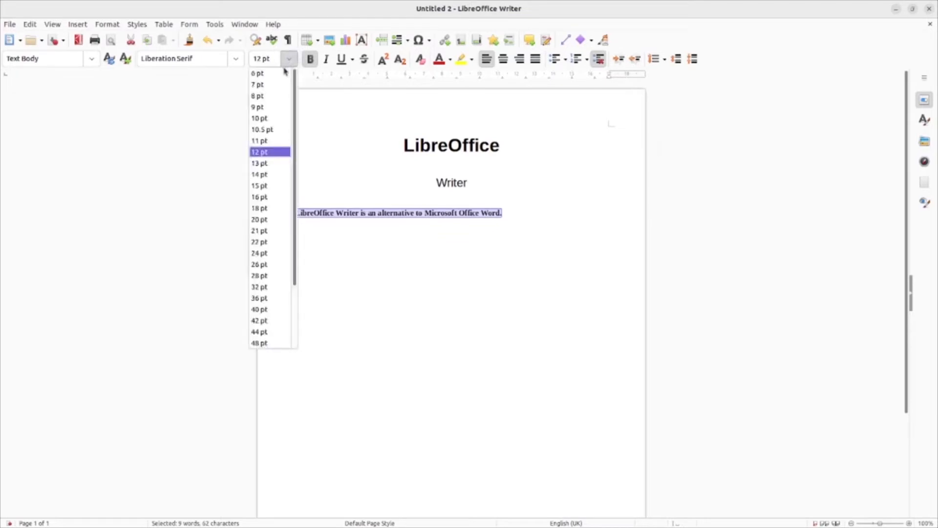
pyautogui.click(270, 174)
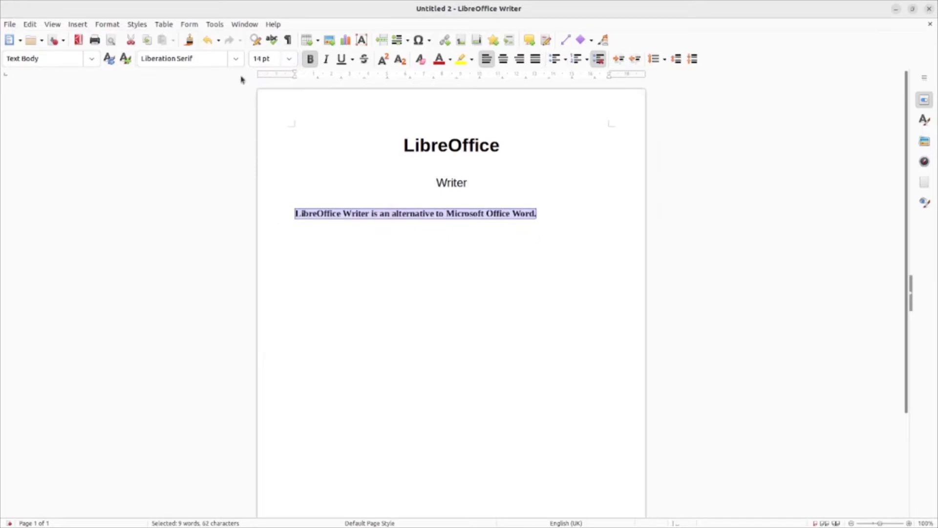
pyautogui.click(237, 59)
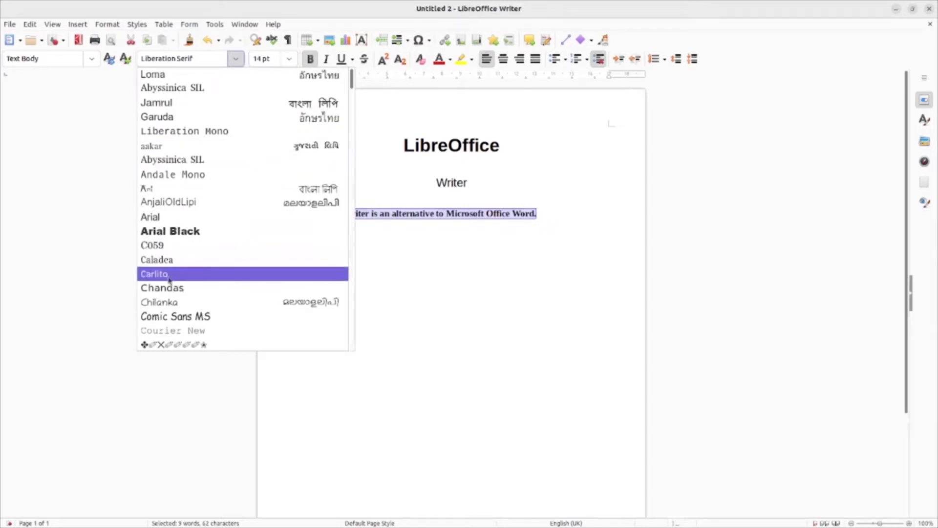
pyautogui.click(191, 289)
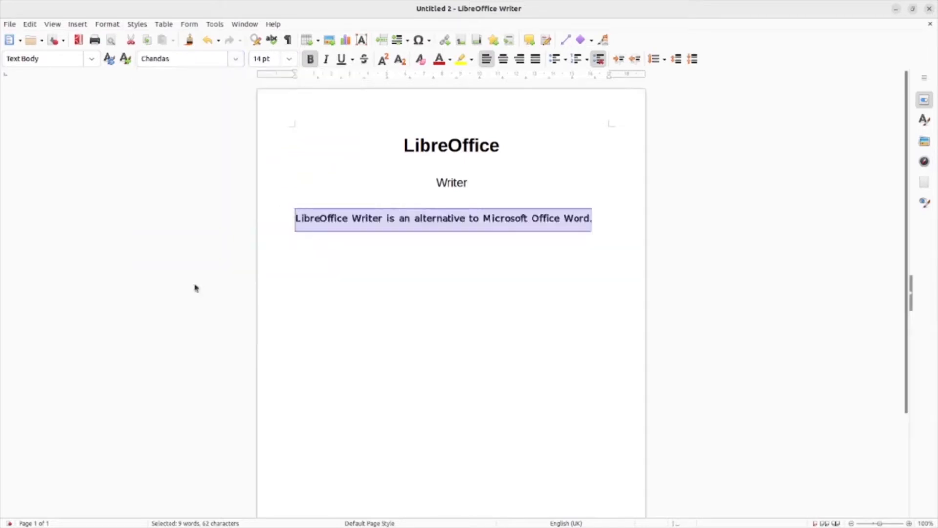
pyautogui.click(597, 224)
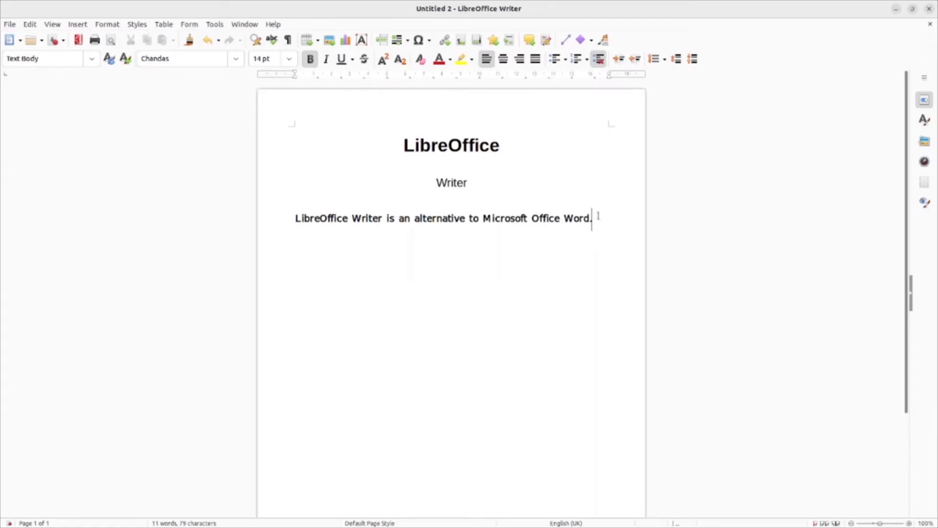
# Start a new paragraph after the body sentence with the font size set to 12 pt.
pyautogui.press('Return')
pyautogui.click(289, 59)
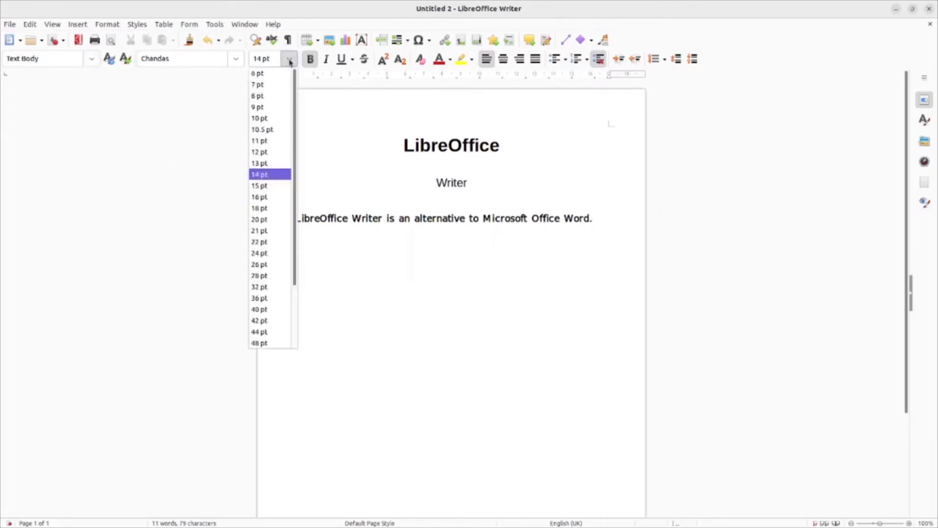
pyautogui.click(266, 152)
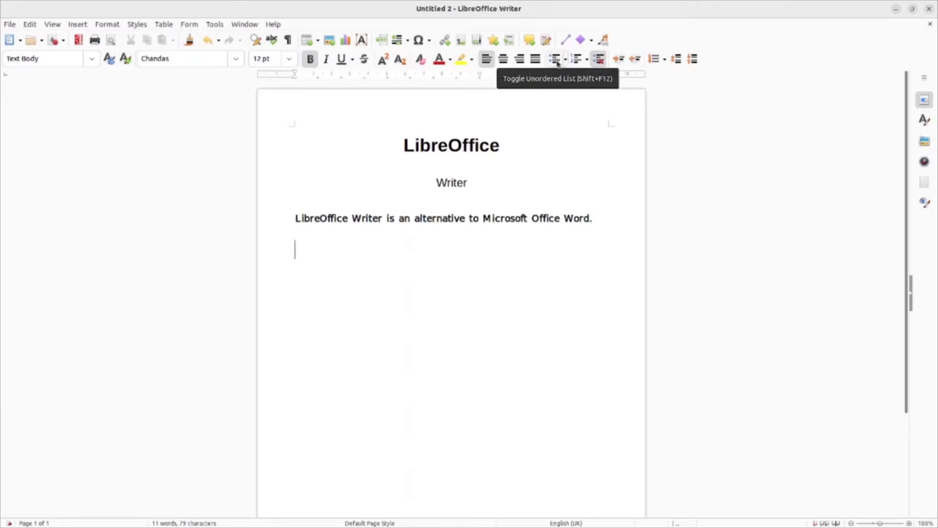
# Start a bulleted list with arrowhead bullets in the new paragraph and enter "Item One" as its first entry.
pyautogui.click(589, 61)
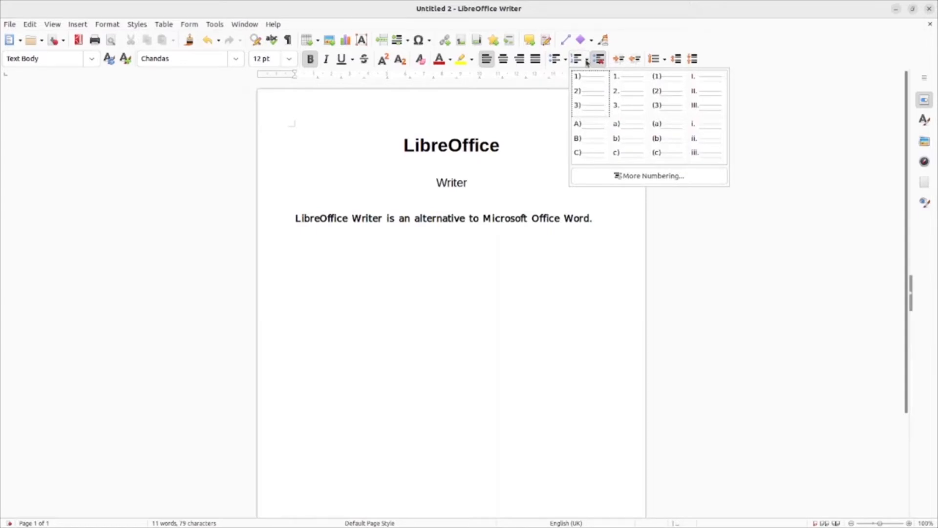
pyautogui.click(567, 63)
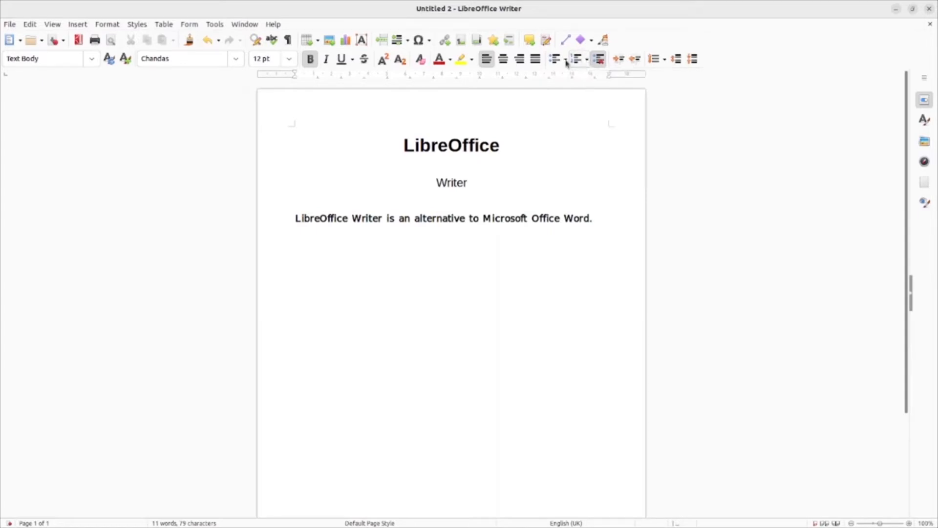
pyautogui.click(566, 63)
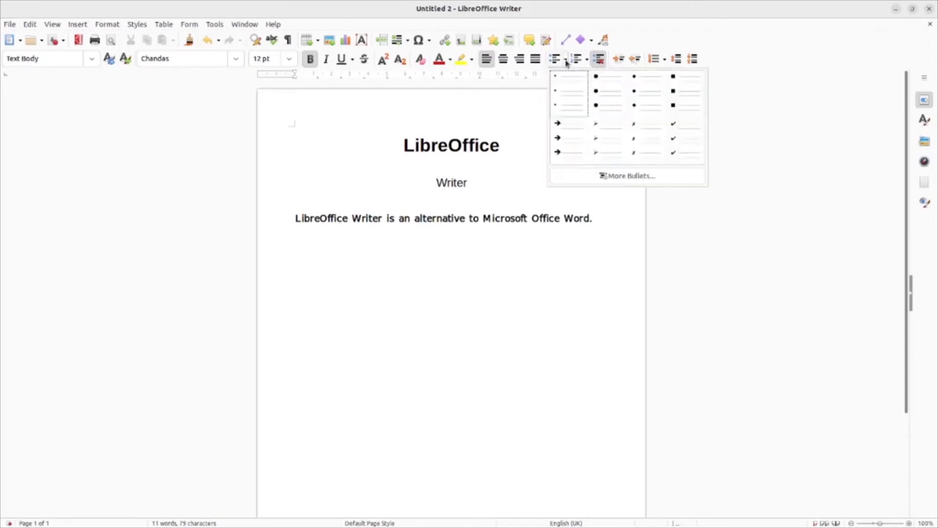
pyautogui.click(605, 137)
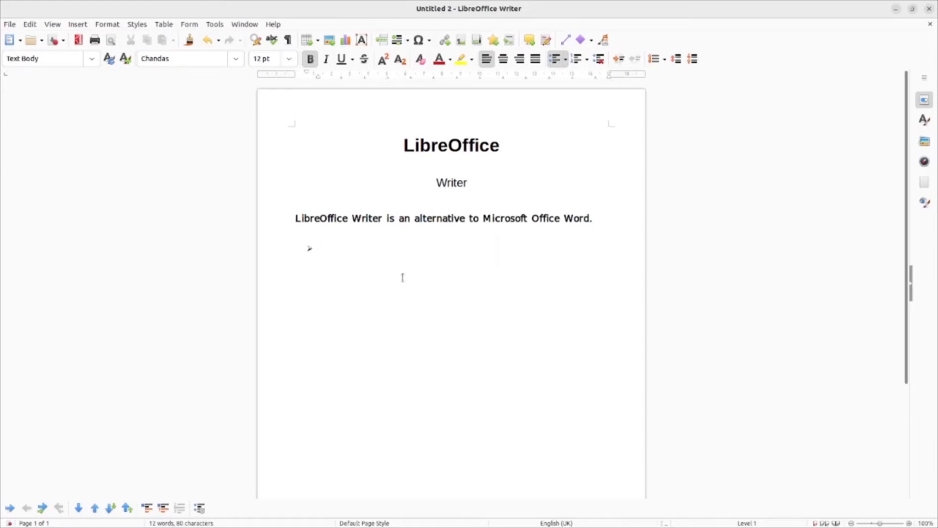
pyautogui.write('Item One')
# Remove the bold formatting from "Item One" and add an empty bullet below it.
pyautogui.moveTo(364, 250); pyautogui.dragTo(318, 248)
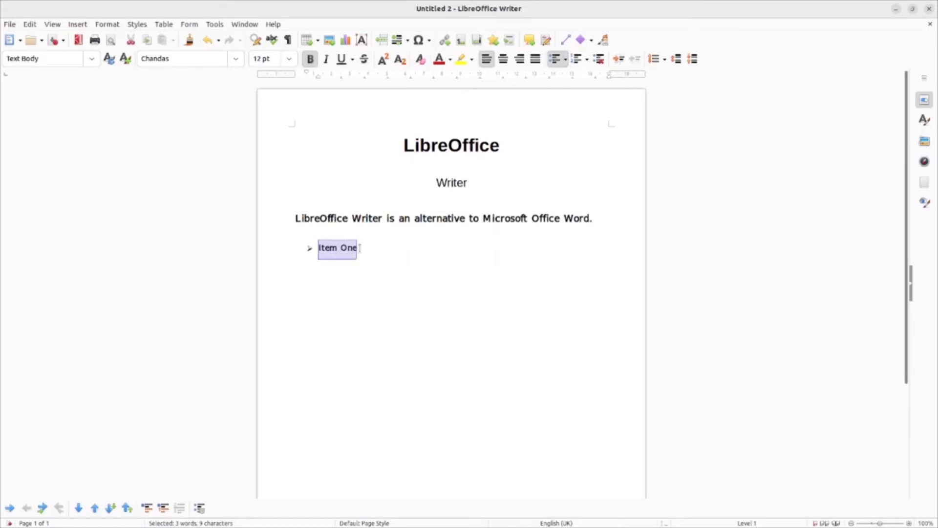
pyautogui.click(312, 62)
pyautogui.click(369, 248)
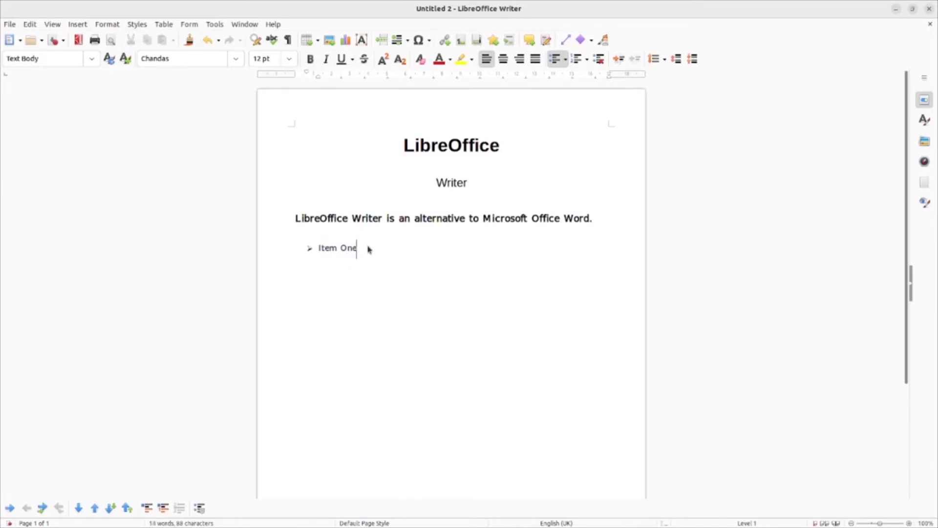
pyautogui.press('Return')
# Set the line spacing of both bullet lines to 1 and decrease their paragraph spacing by one increment.
pyautogui.moveTo(296, 247); pyautogui.dragTo(317, 294)
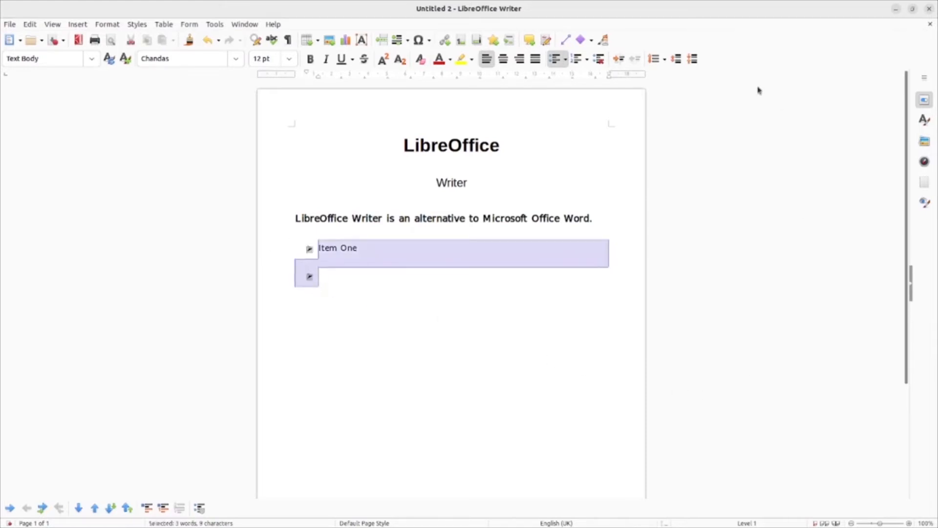
pyautogui.click(665, 59)
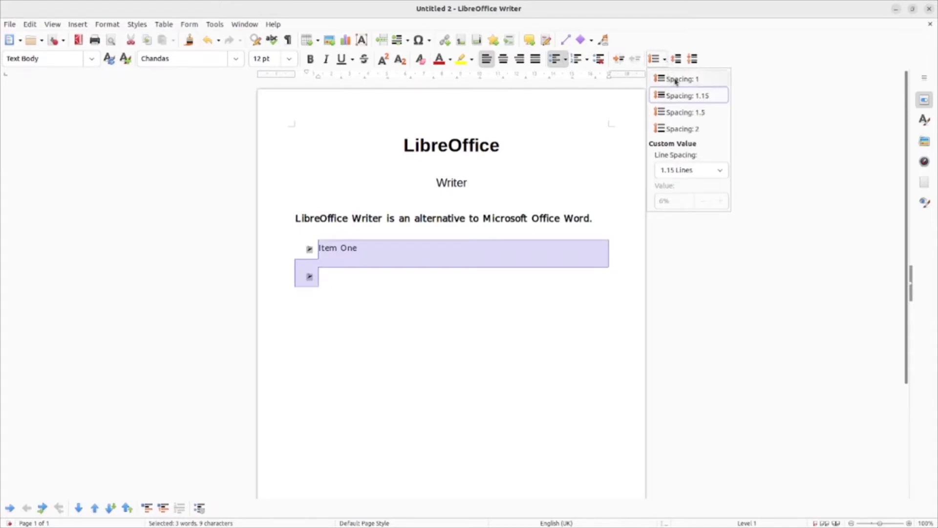
pyautogui.click(676, 80)
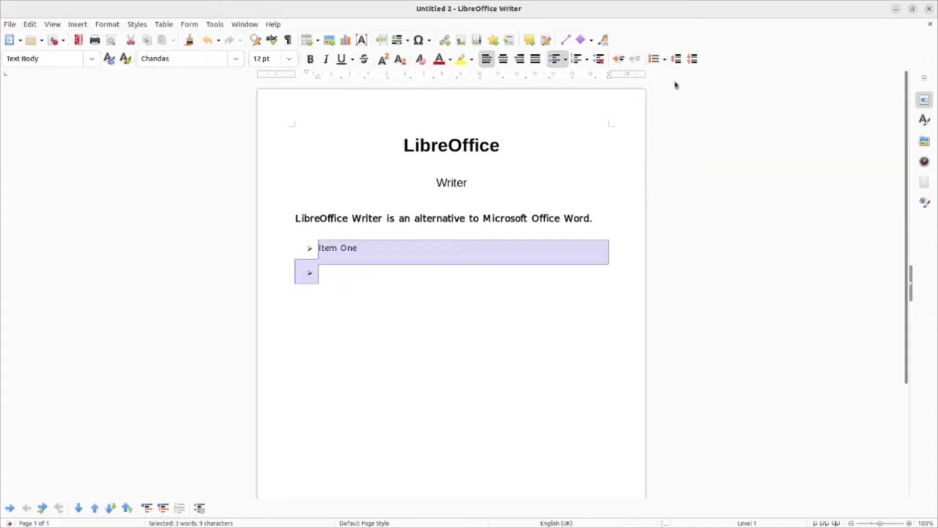
pyautogui.click(346, 267)
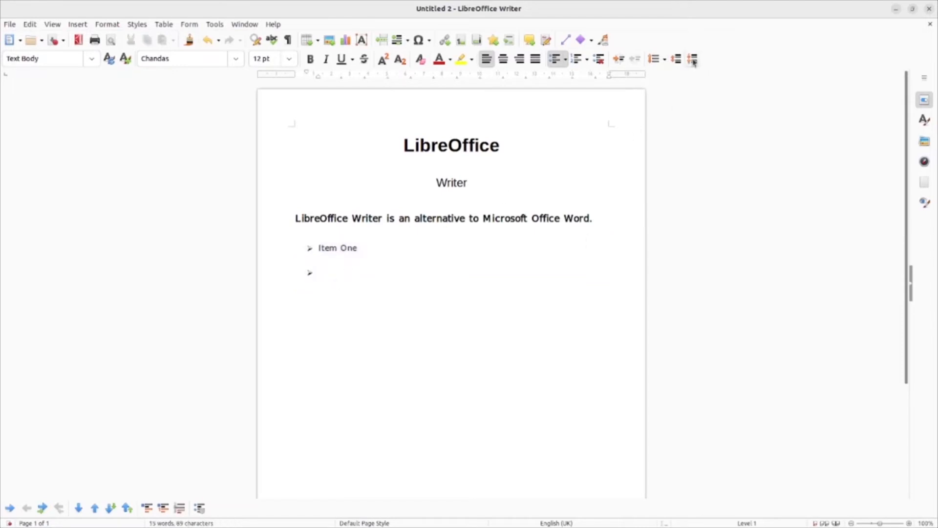
pyautogui.moveTo(327, 280); pyautogui.dragTo(295, 249)
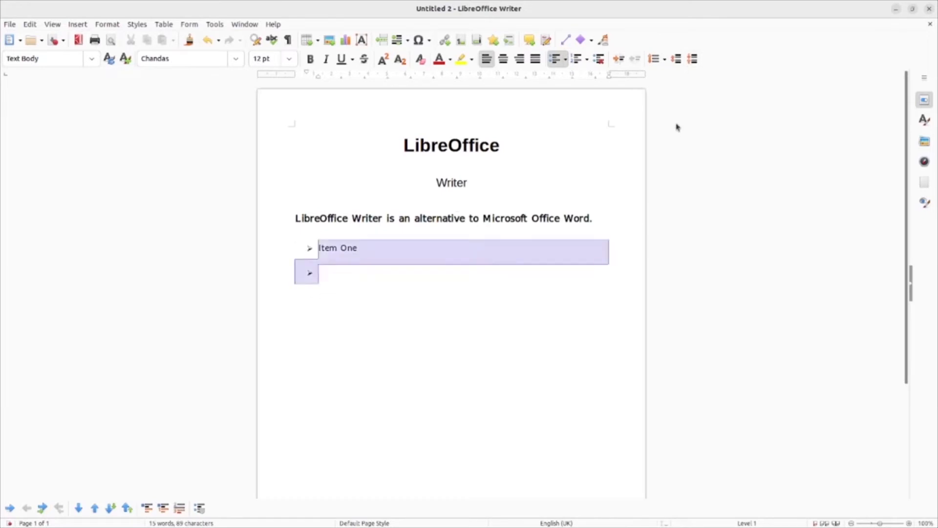
pyautogui.click(693, 59)
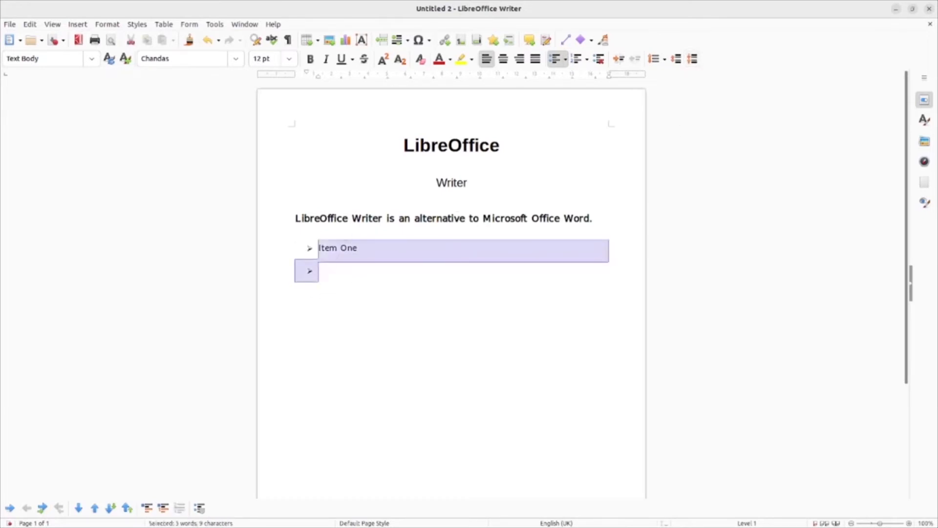
# Complete the bulleted list with the entries "Item Two" and "Item Three".
pyautogui.click(335, 273)
pyautogui.write('Ite')
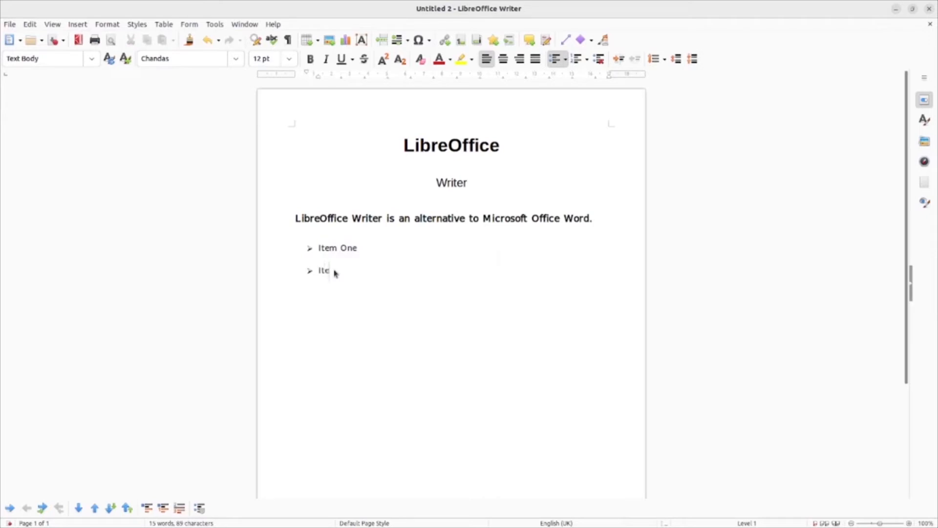
pyautogui.write('m Two')
pyautogui.press('Return')
pyautogui.write('Item ')
pyautogui.write('Ther')
pyautogui.press('BackSpace')
pyautogui.press('BackSpace')
pyautogui.write('ree')
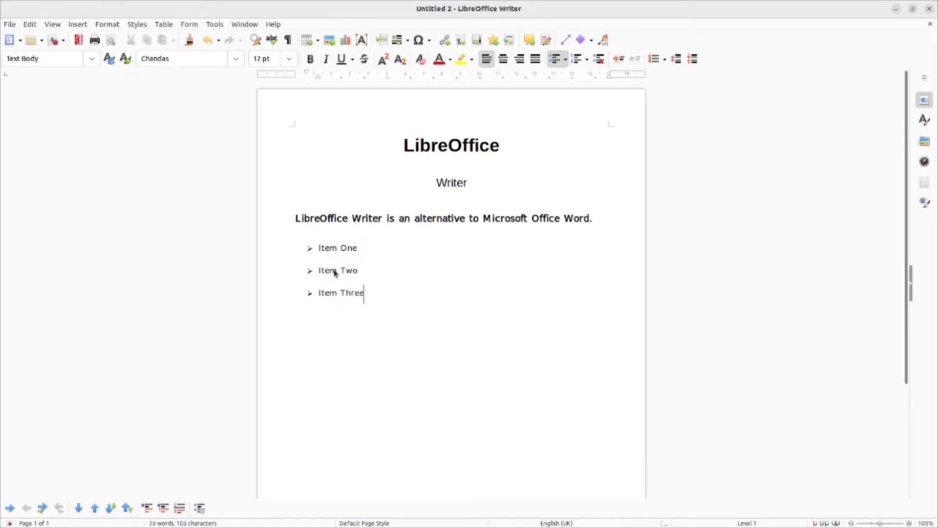
# Change the bullets of all three list items to large solid round bullets.
pyautogui.moveTo(379, 294); pyautogui.dragTo(278, 239)
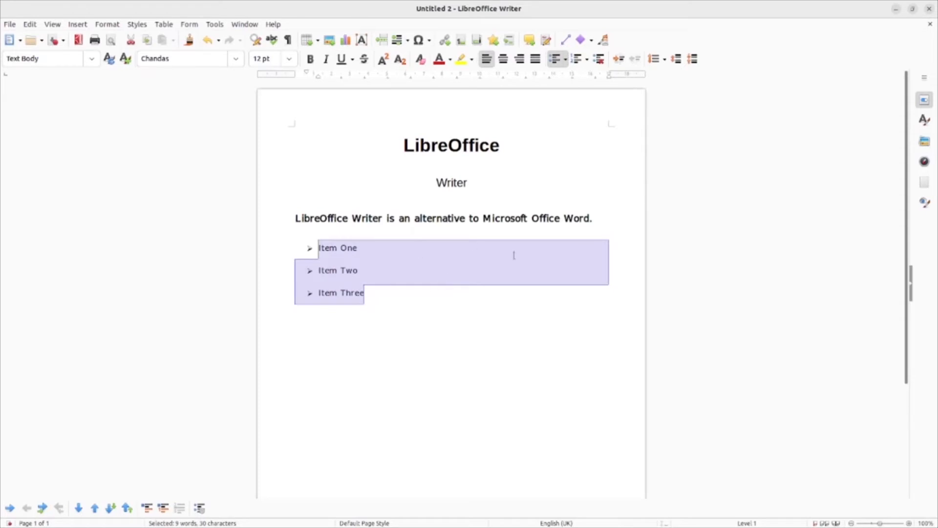
pyautogui.click(566, 60)
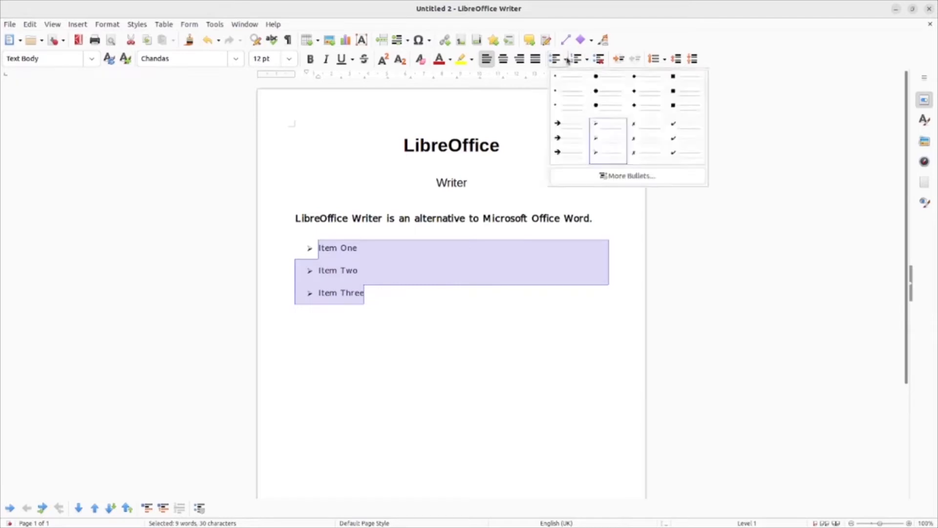
pyautogui.click(605, 92)
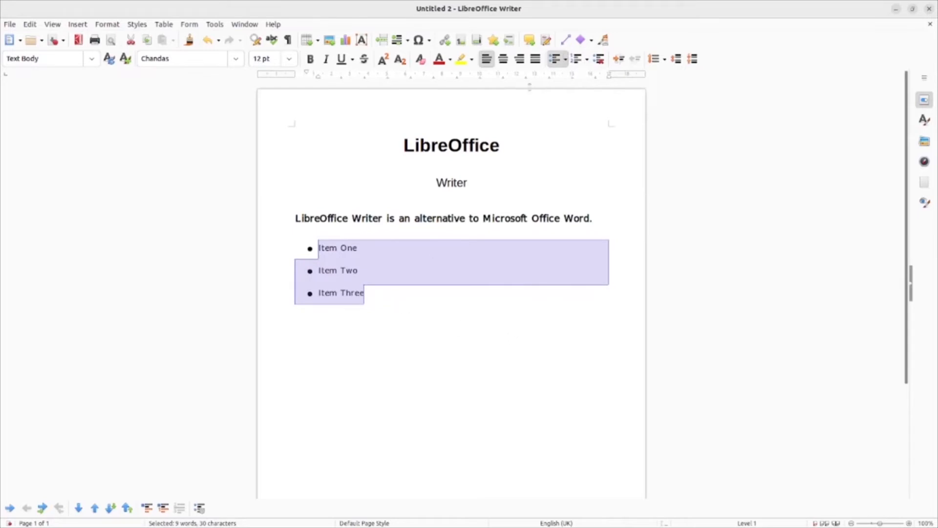
pyautogui.click(566, 60)
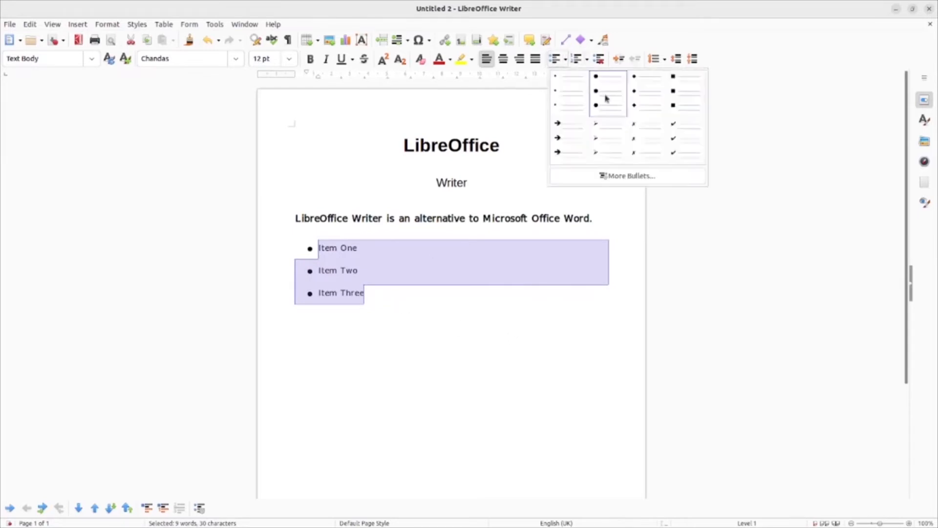
pyautogui.press('Escape')
# Add an indented second-level list entry below "Item Three" and give it a diamond bullet.
pyautogui.click(378, 294)
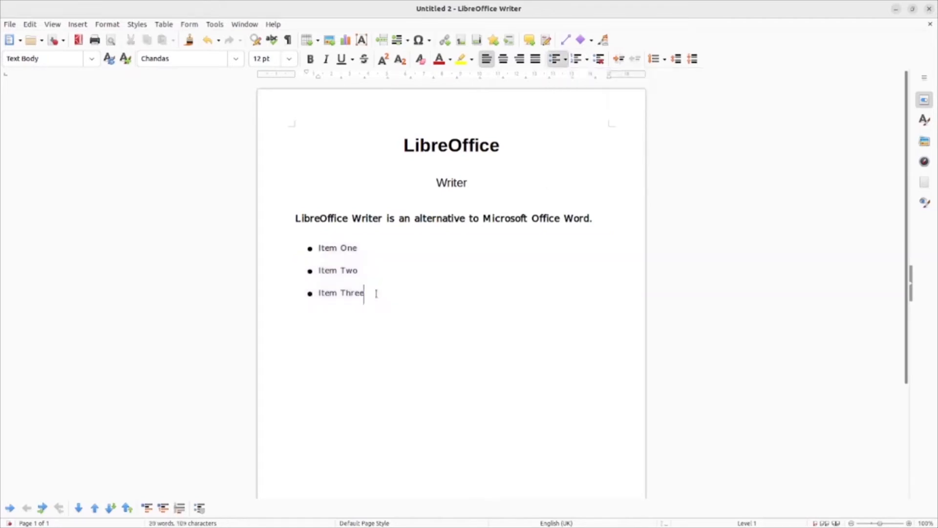
pyautogui.press('Return')
pyautogui.press('Tab')
pyautogui.click(567, 60)
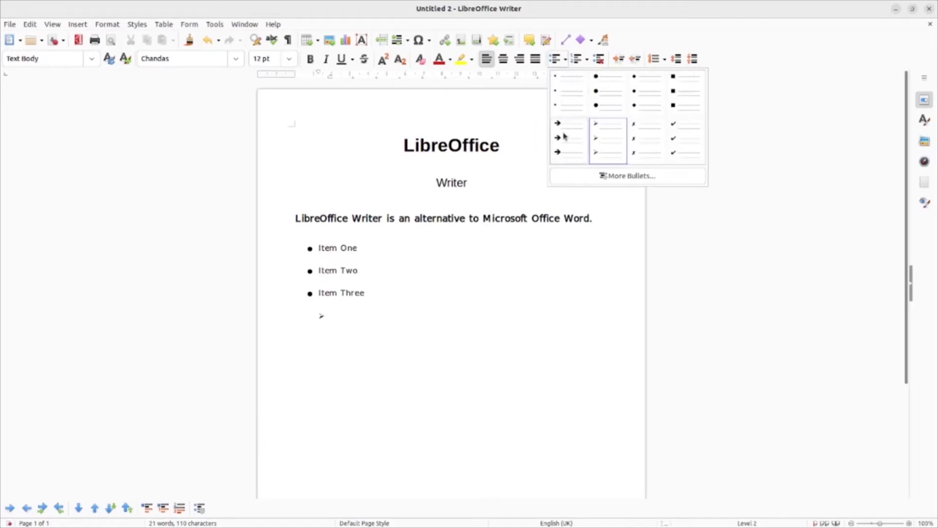
pyautogui.click(636, 98)
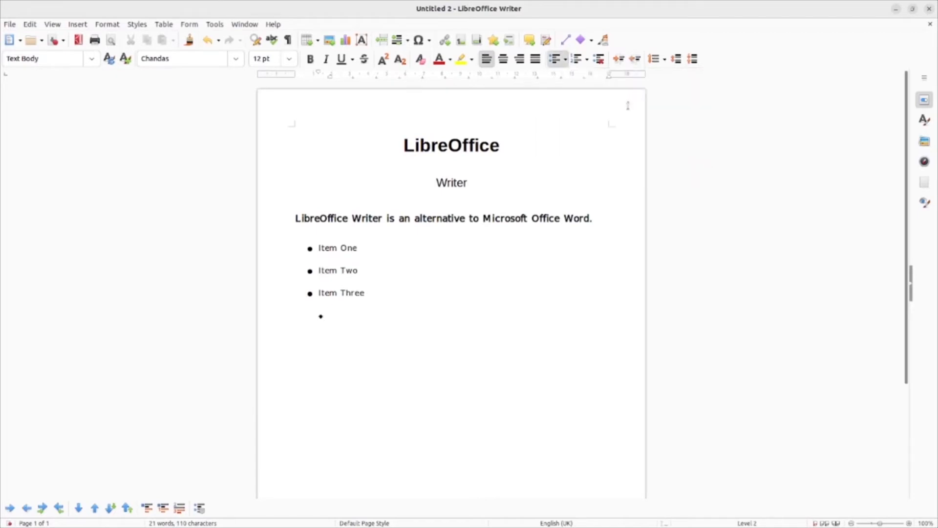
# Enter "Sub-list" as the second-level entry and end the list with a plain paragraph below it.
pyautogui.write('Sublist')
pyautogui.press('Left')
pyautogui.press('Left')
pyautogui.write('-')
pyautogui.press('Return')
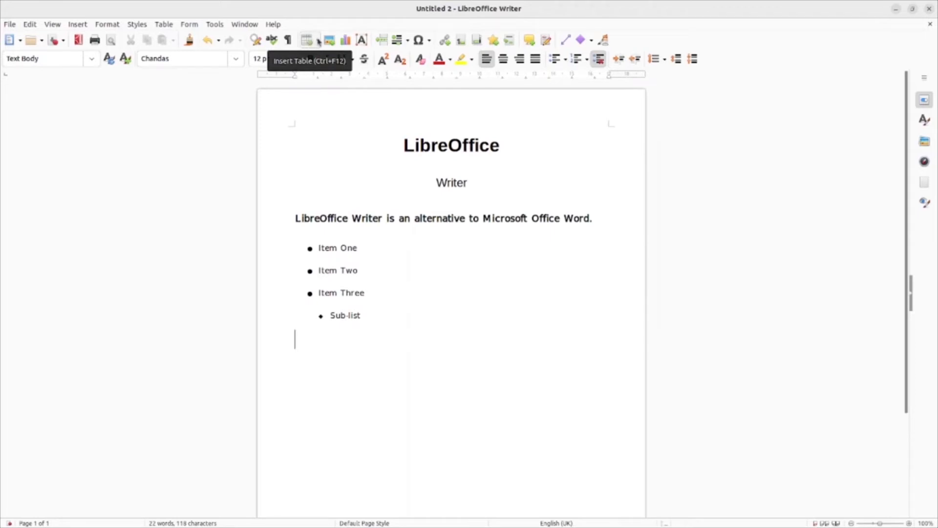
# Insert a table with three columns and four rows below the list and make its first row bold.
pyautogui.click(319, 42)
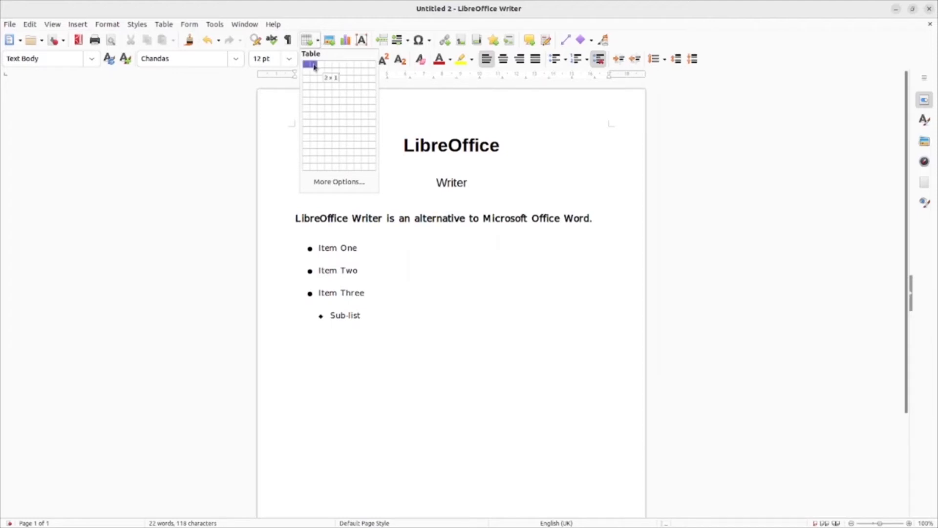
pyautogui.click(321, 89)
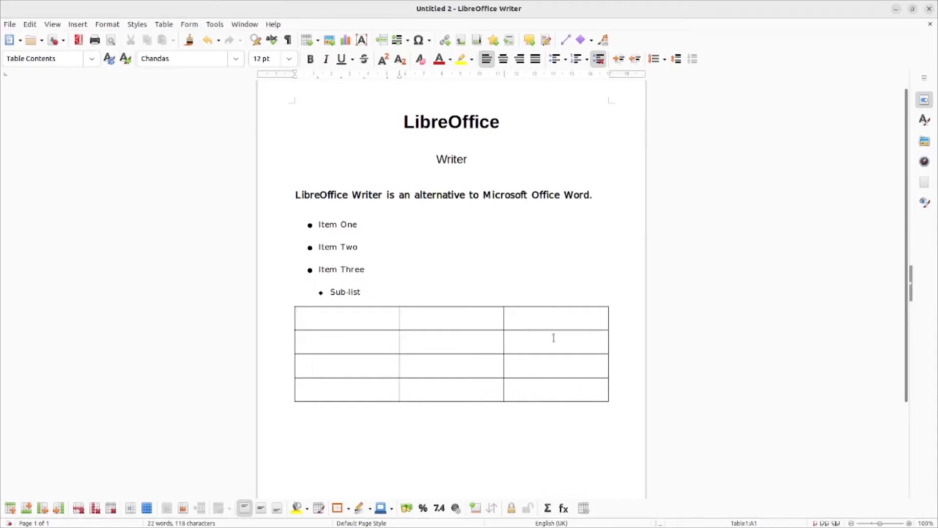
pyautogui.moveTo(556, 323); pyautogui.dragTo(367, 326)
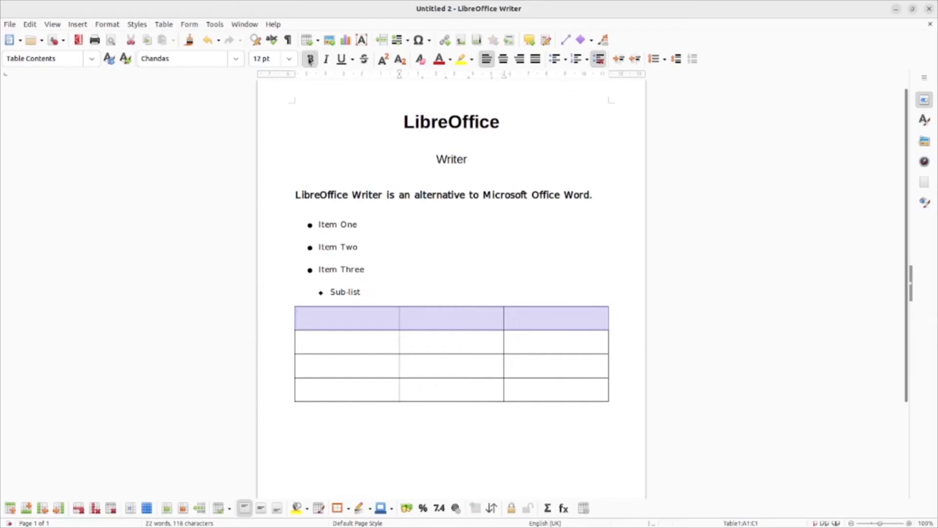
pyautogui.click(342, 348)
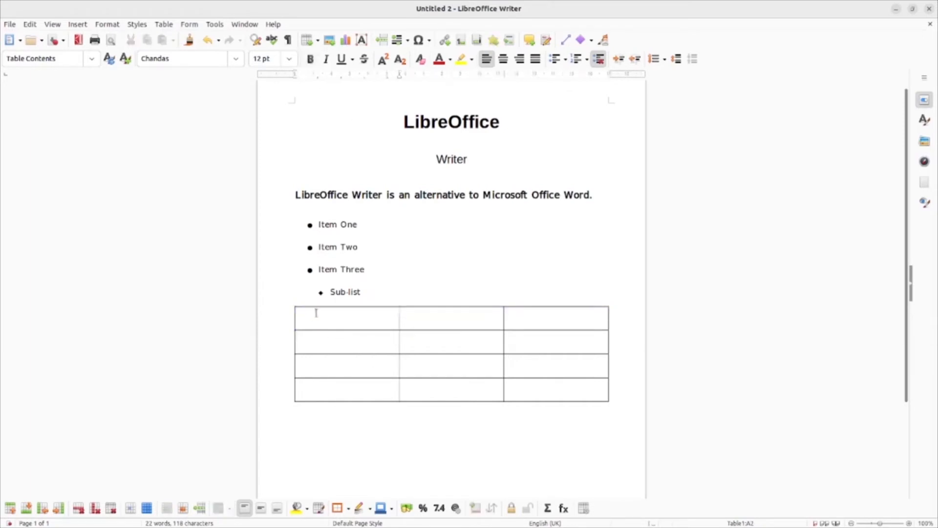
# Fill the table's first row with the headings "Column One", "Column Two" and "Column Three".
pyautogui.click(318, 318)
pyautogui.write('Column')
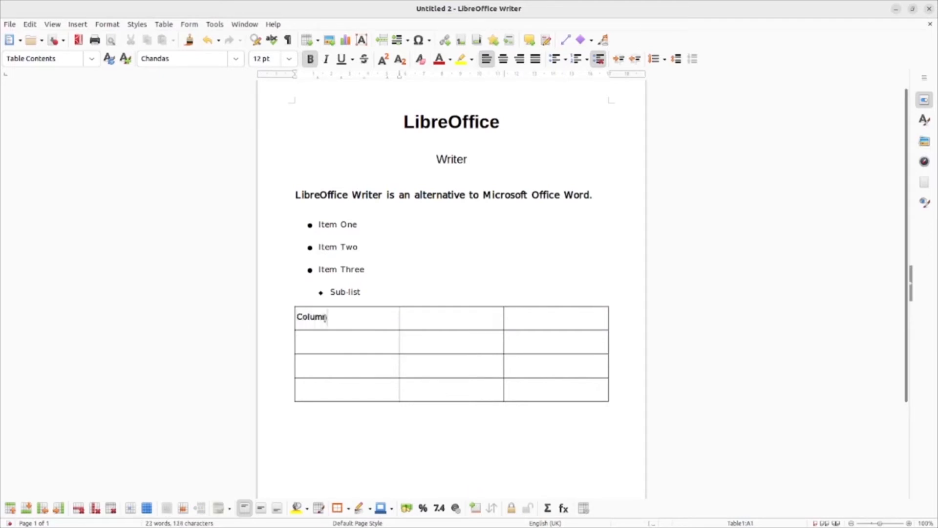
pyautogui.write(' One')
pyautogui.press('Tab')
pyautogui.write('Column ')
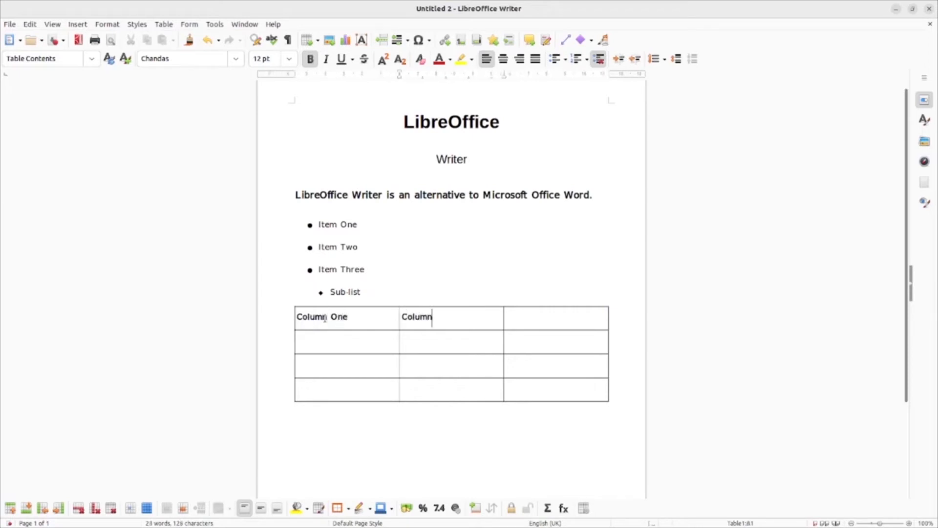
pyautogui.write('Two')
pyautogui.press('Tab')
pyautogui.write('Column Three')
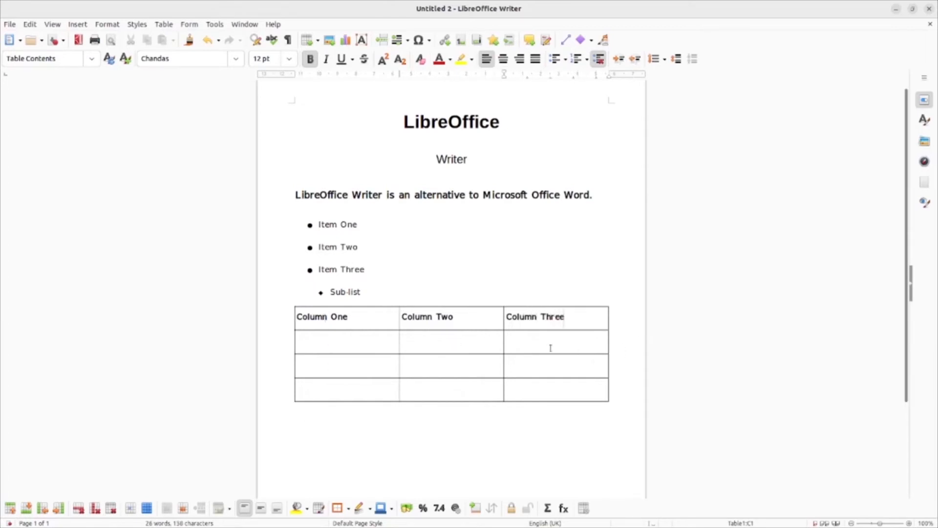
# Center the text of the table's heading row vertically.
pyautogui.click(324, 344)
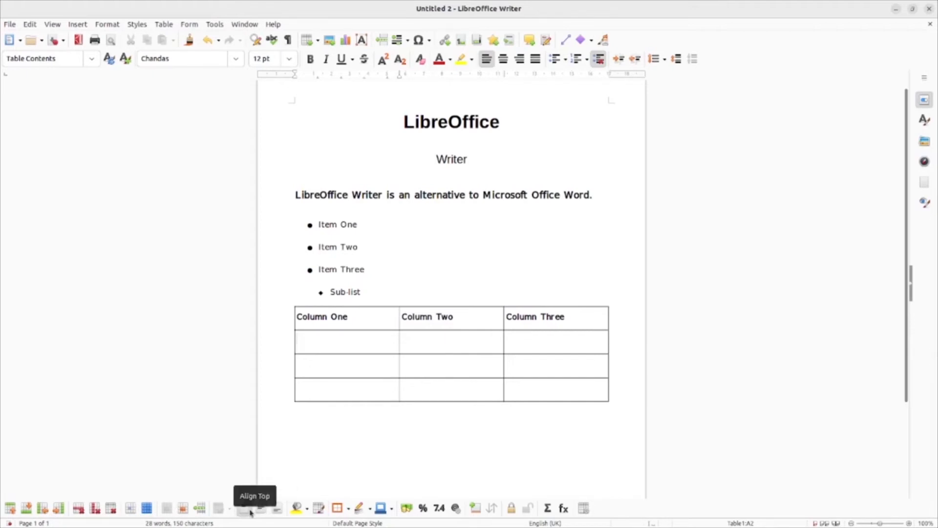
pyautogui.click(362, 316)
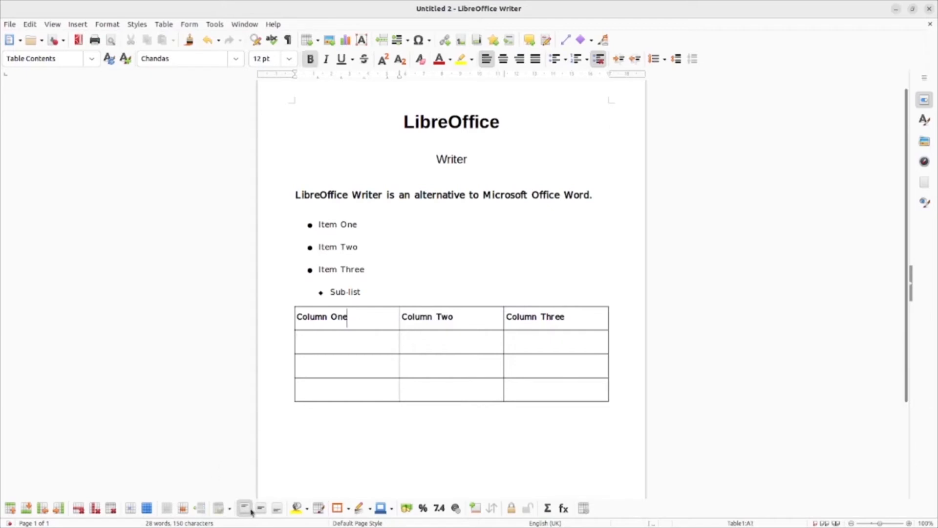
pyautogui.moveTo(595, 321); pyautogui.dragTo(321, 326)
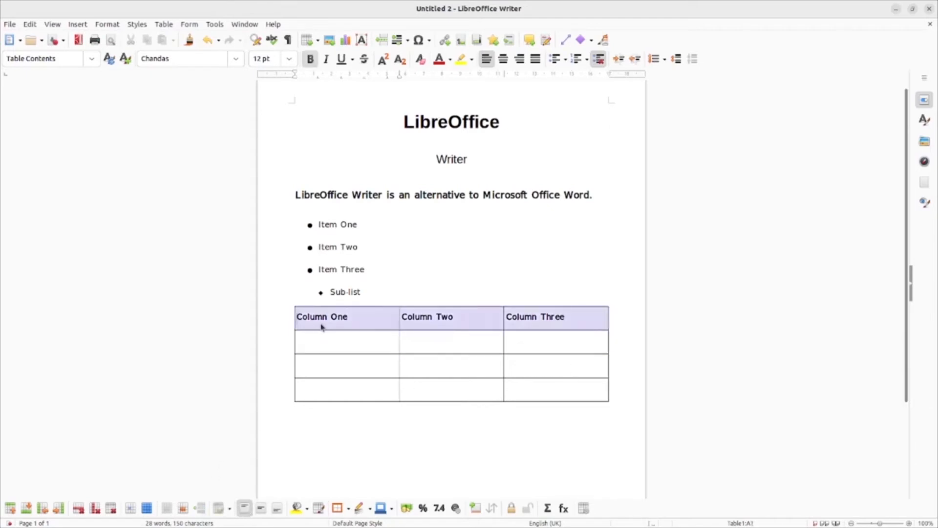
pyautogui.click(261, 509)
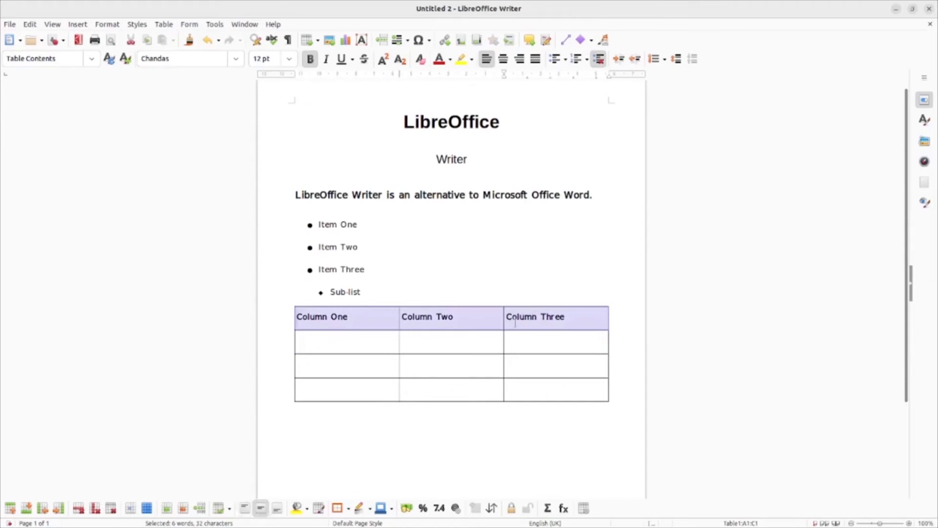
# Adjust the heading row's height so that it is slightly taller than the other rows.
pyautogui.click(492, 346)
pyautogui.moveTo(459, 329); pyautogui.dragTo(454, 344)
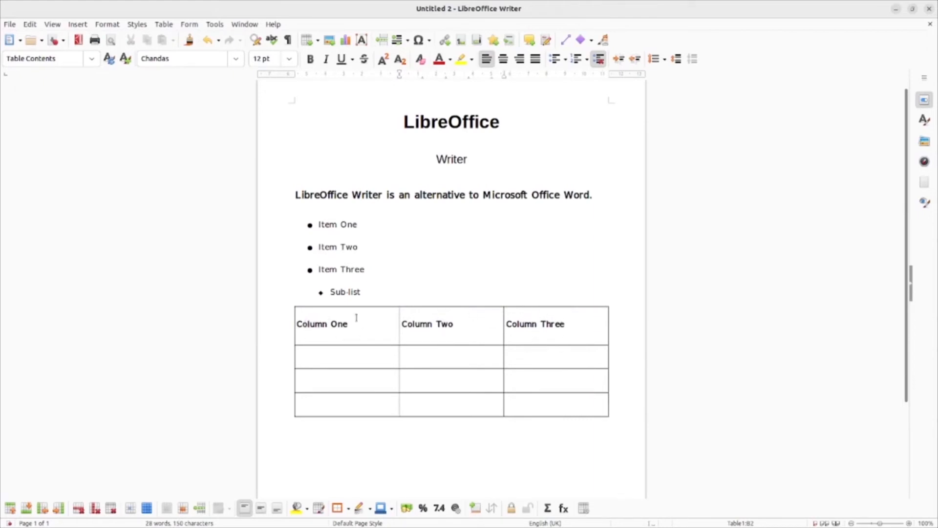
pyautogui.moveTo(340, 344); pyautogui.dragTo(342, 333)
pyautogui.click(324, 348)
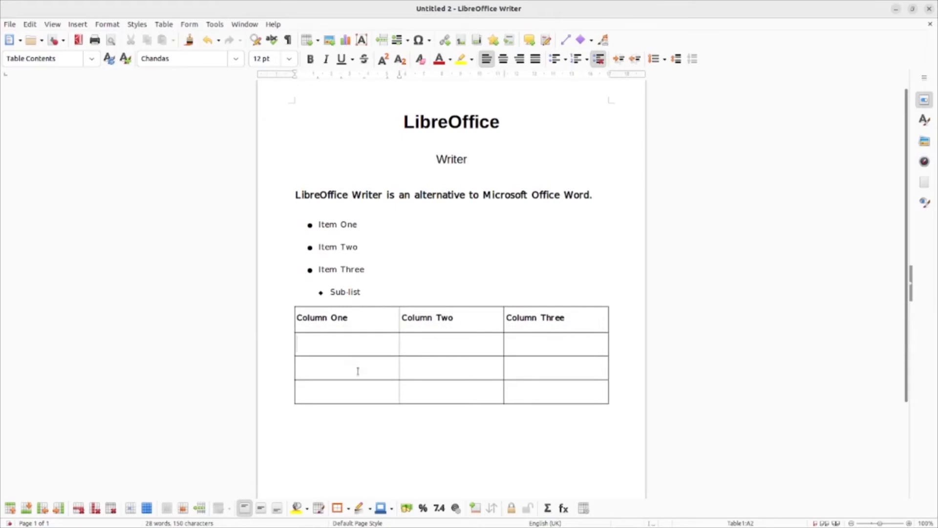
pyautogui.click(349, 509)
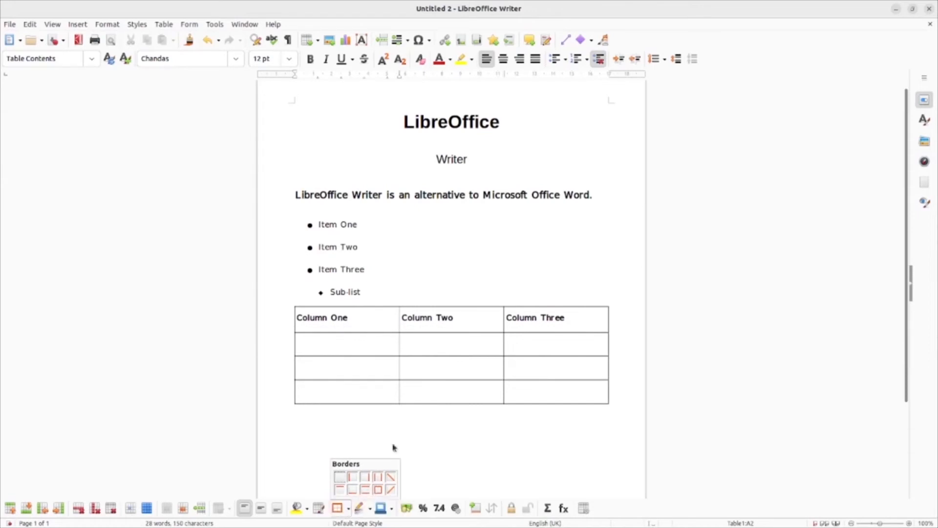
pyautogui.click(354, 356)
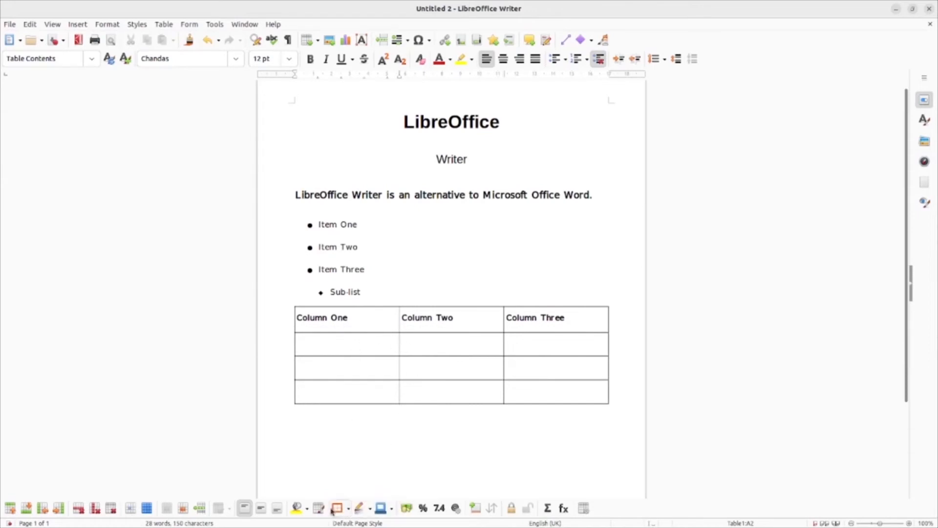
pyautogui.click(370, 509)
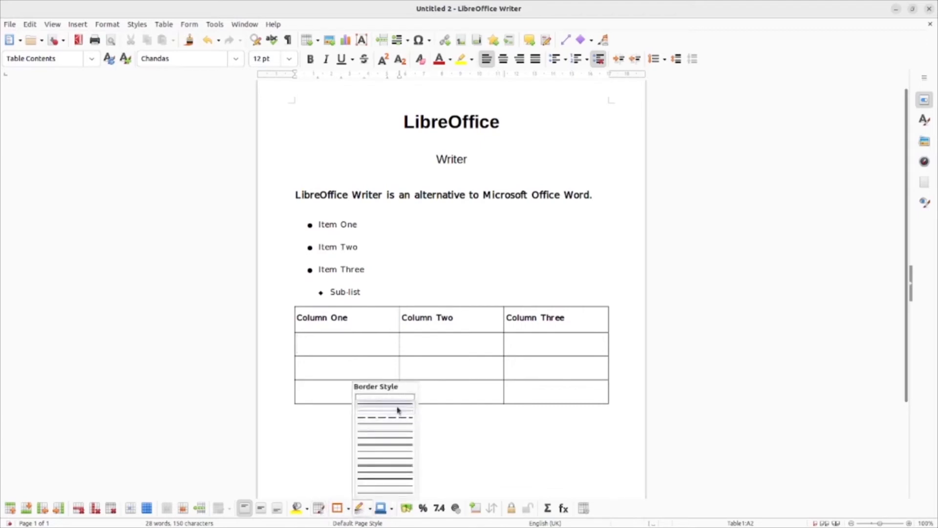
pyautogui.click(527, 390)
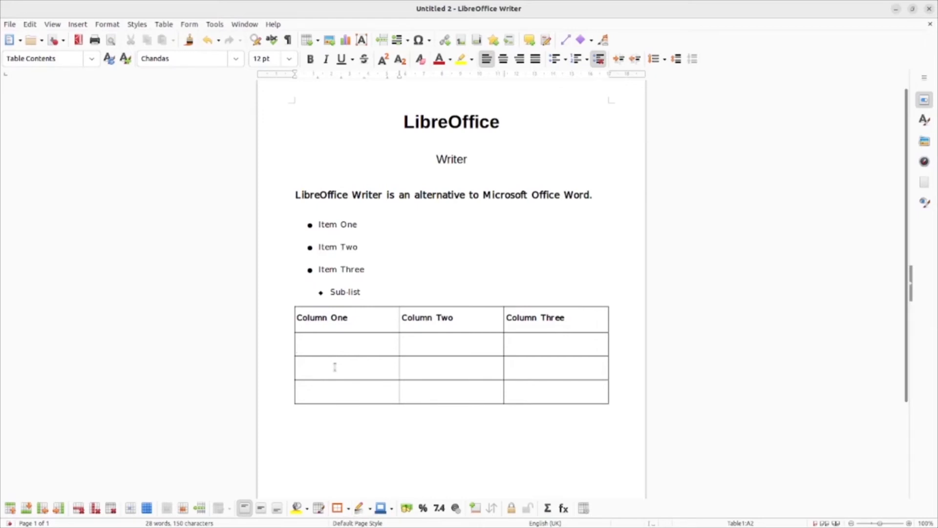
# Remove all borders from the entire table.
pyautogui.moveTo(523, 394); pyautogui.dragTo(307, 326)
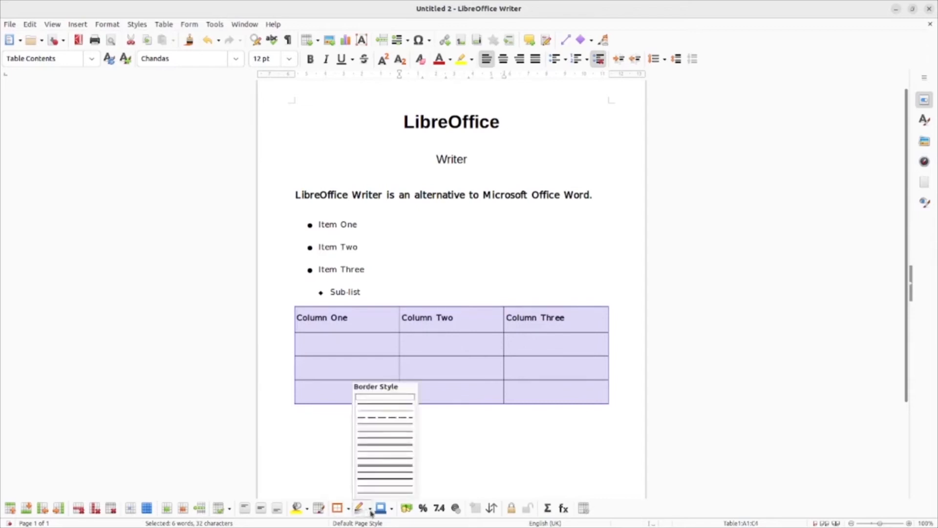
pyautogui.click(350, 511)
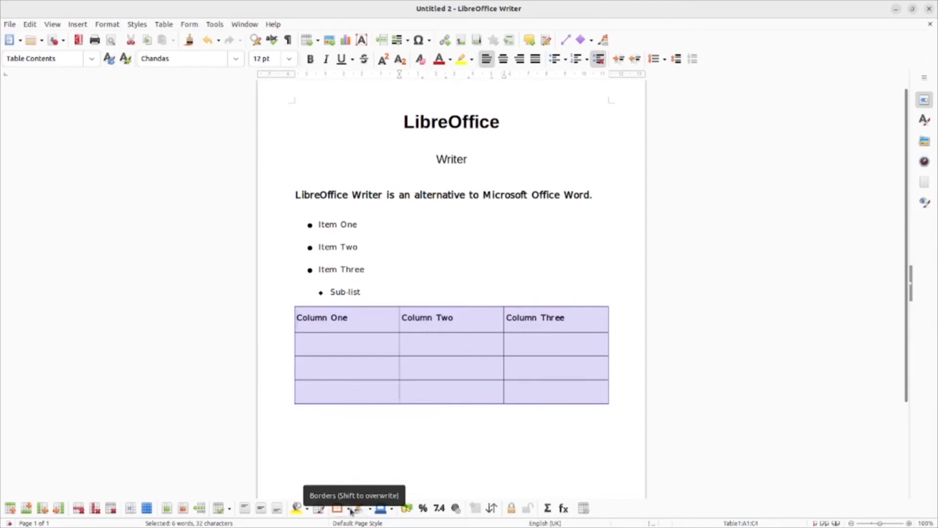
pyautogui.click(351, 511)
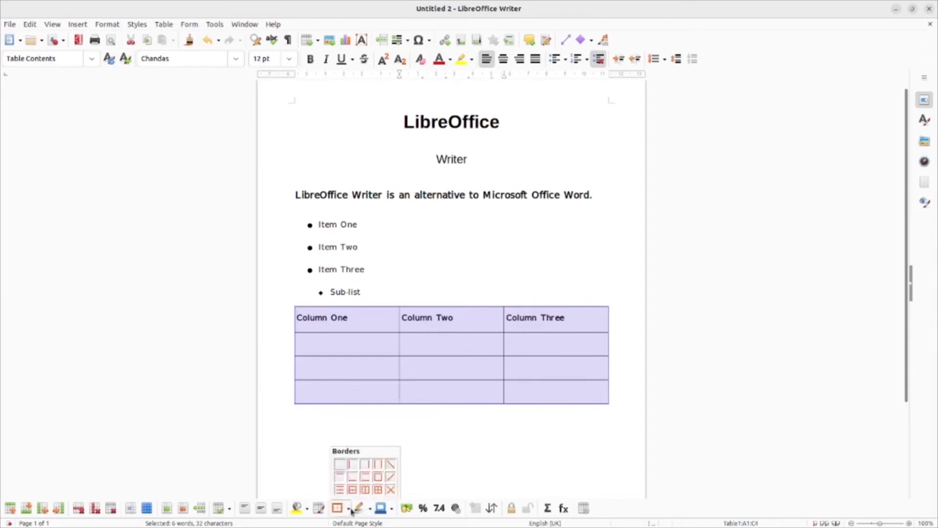
pyautogui.click(340, 464)
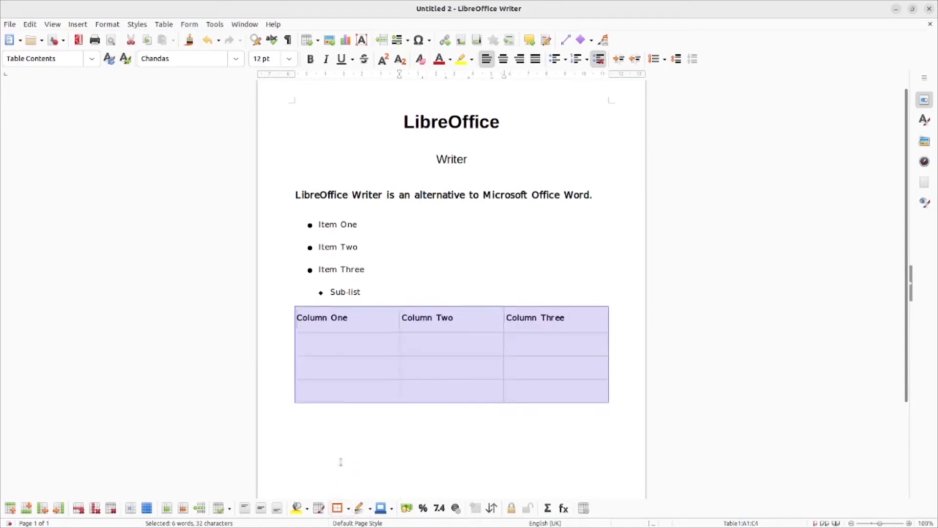
pyautogui.click(423, 424)
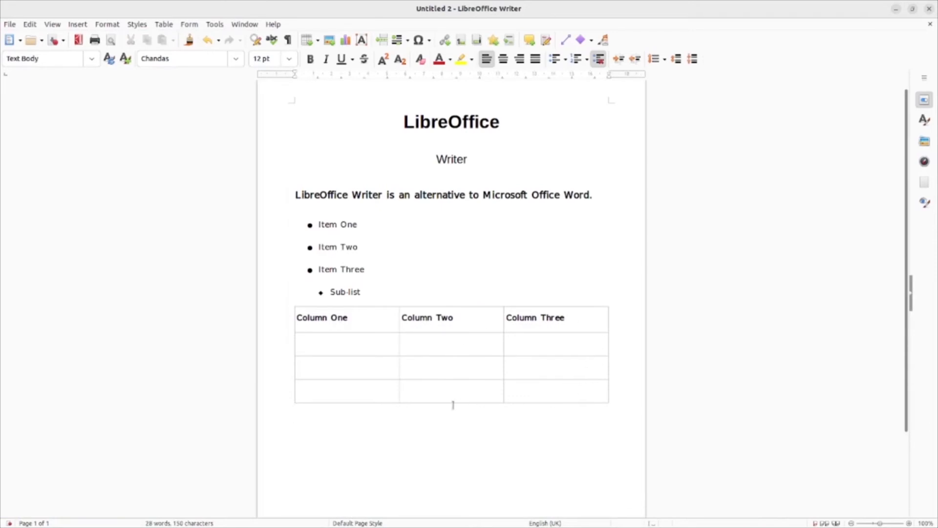
# Append a new row at the end of the table and delete the fourth row.
pyautogui.click(315, 352)
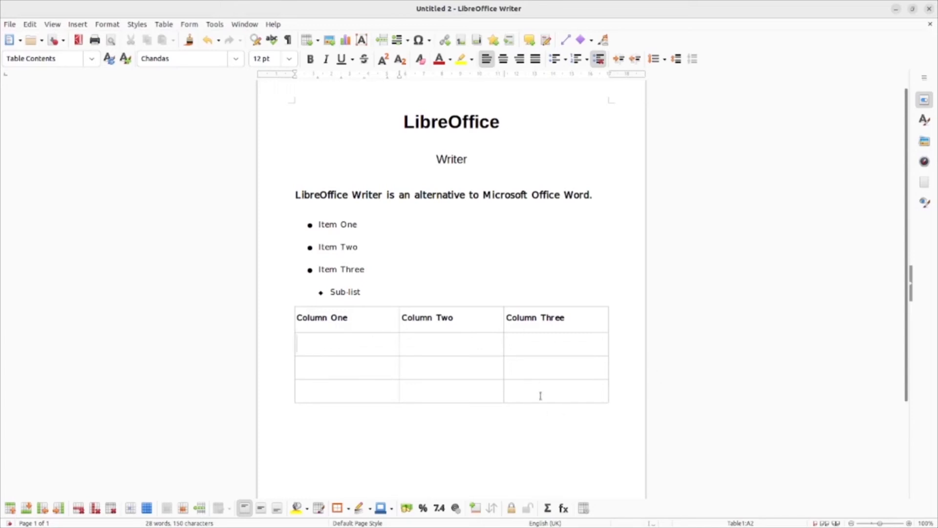
pyautogui.click(558, 399)
pyautogui.press('Tab')
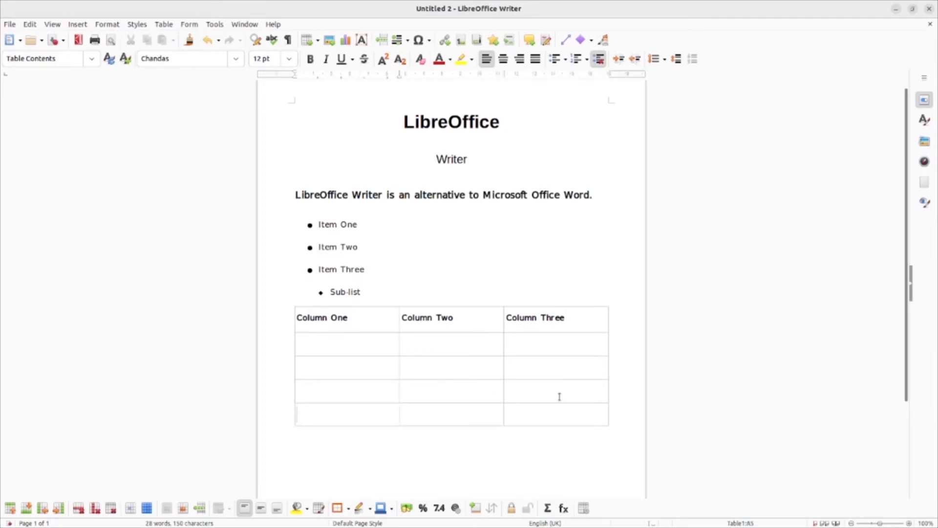
pyautogui.moveTo(573, 391); pyautogui.dragTo(334, 397)
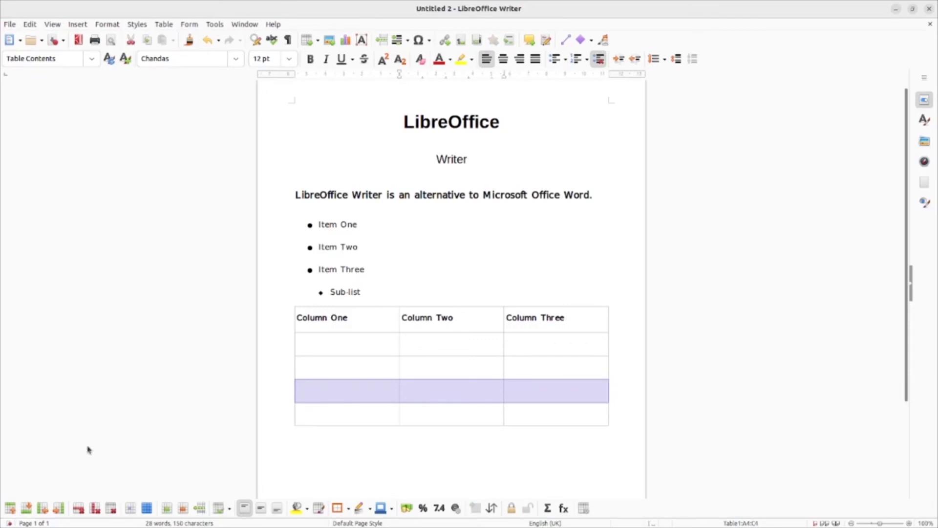
pyautogui.click(80, 510)
# Try to delete the table's fourth row.
pyautogui.click(570, 388)
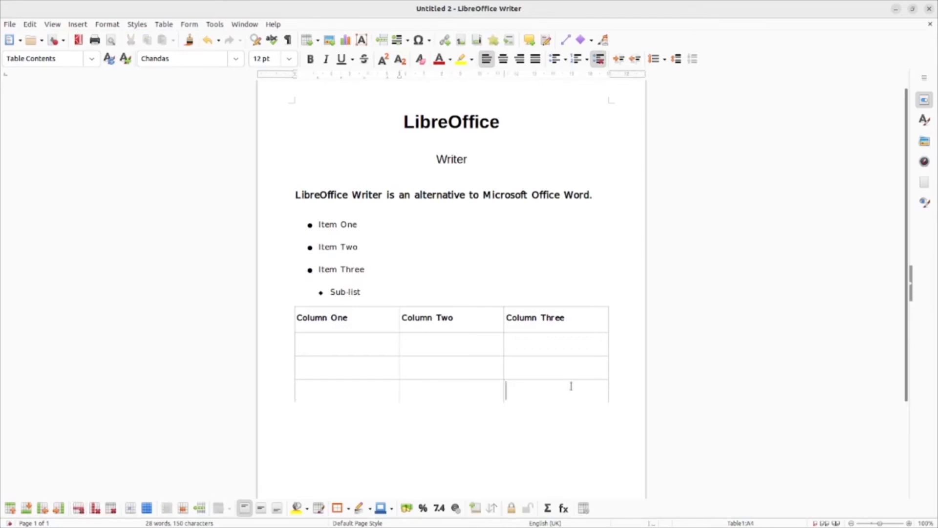
pyautogui.moveTo(556, 394); pyautogui.dragTo(351, 397)
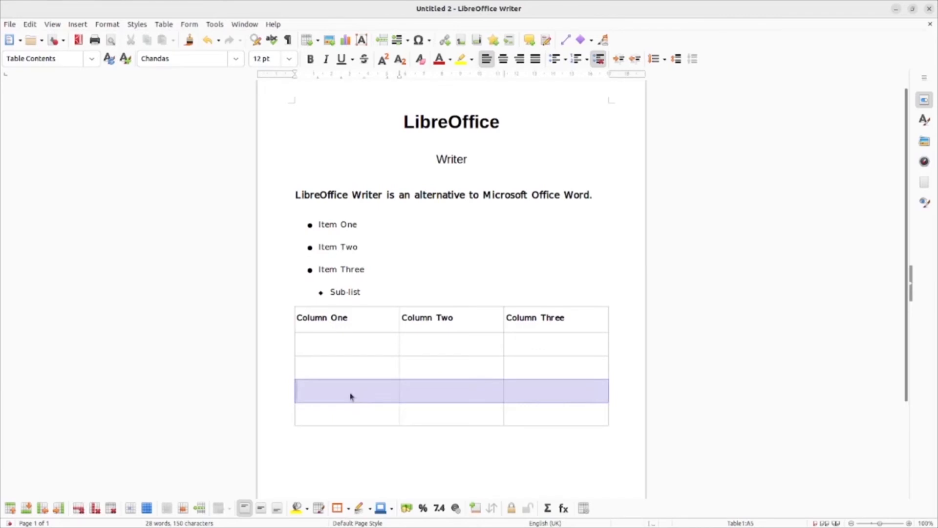
pyautogui.rightClick(351, 397)
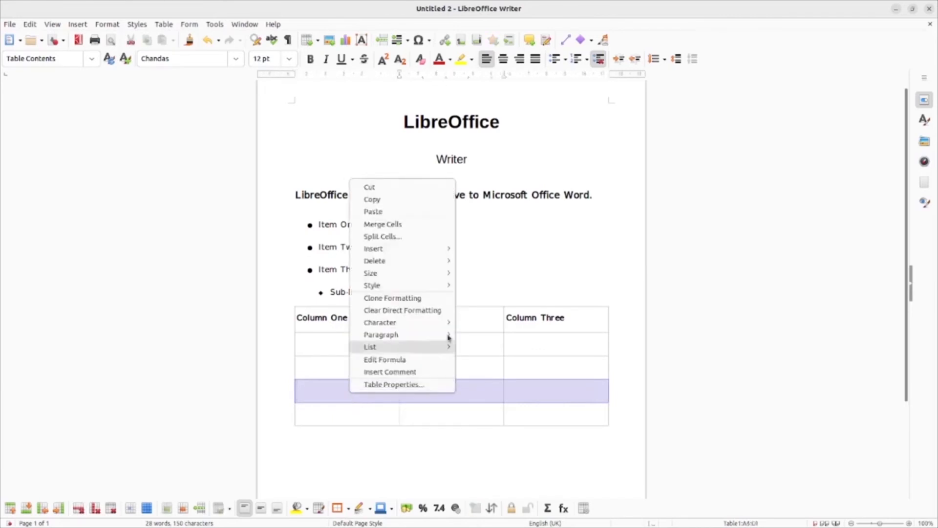
pyautogui.moveTo(419, 262)
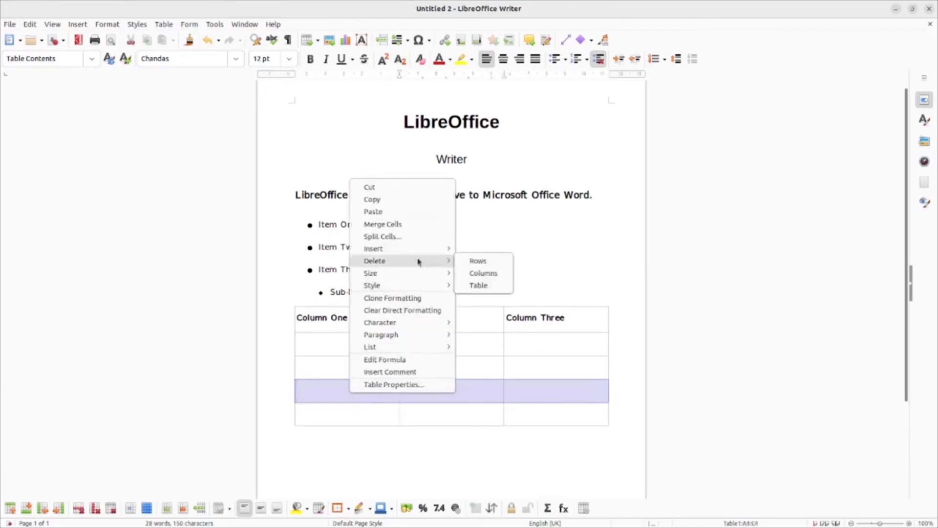
pyautogui.click(481, 264)
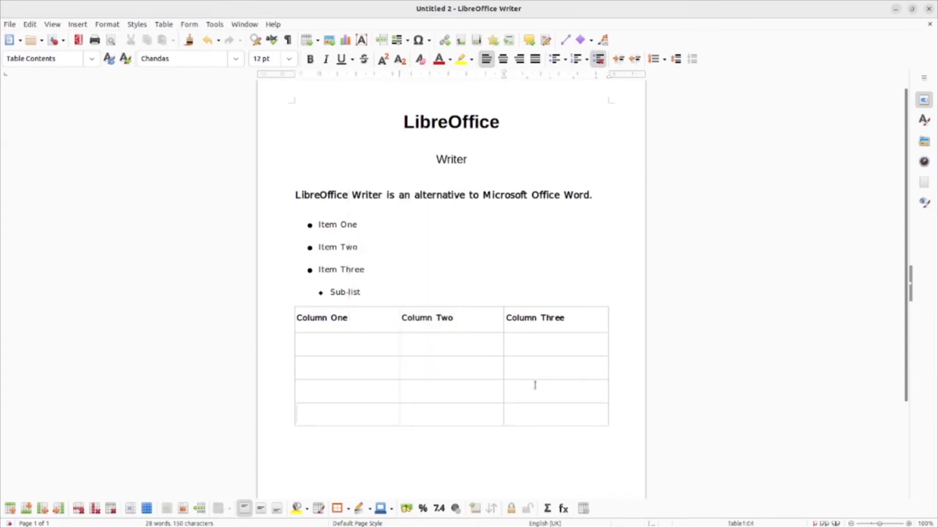
# Insert a text box about 13 × 3 cm just below the table, containing "This is a text box".
pyautogui.click(311, 444)
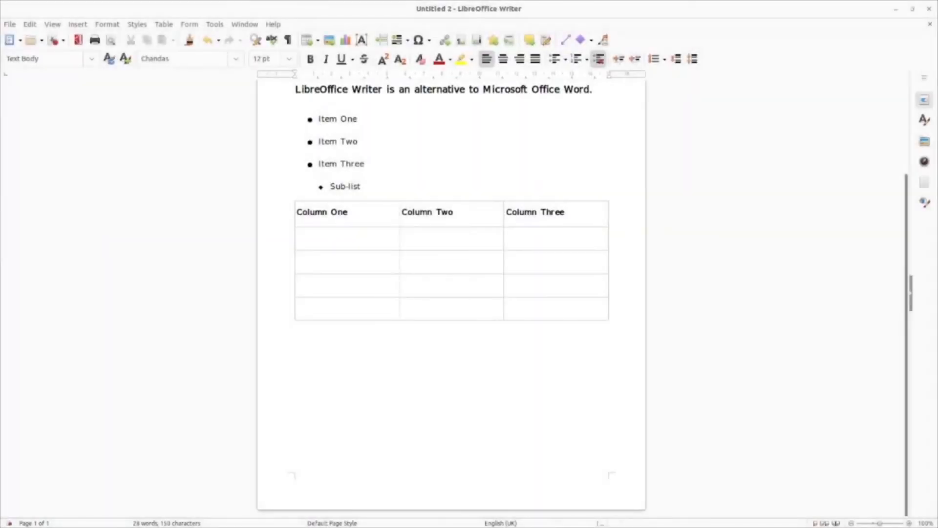
pyautogui.click(360, 43)
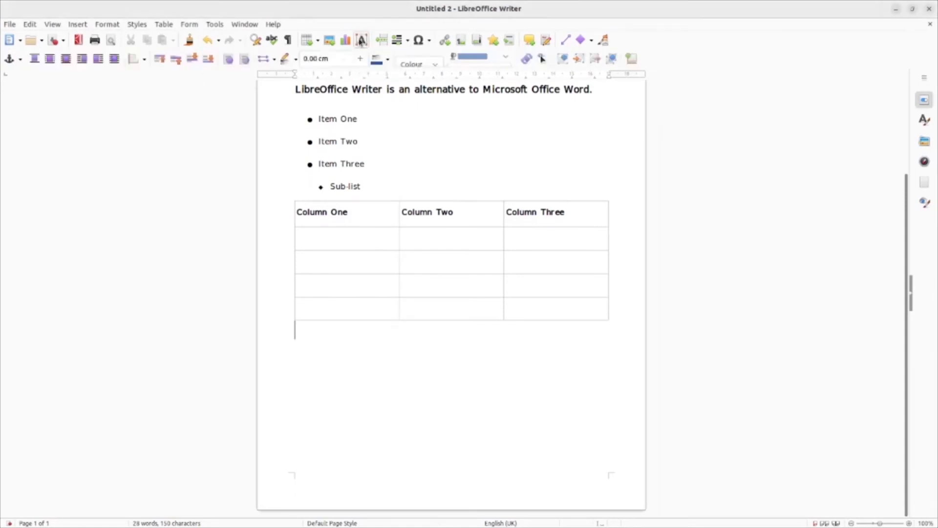
pyautogui.moveTo(295, 331); pyautogui.dragTo(536, 393)
pyautogui.write('This is a text box')
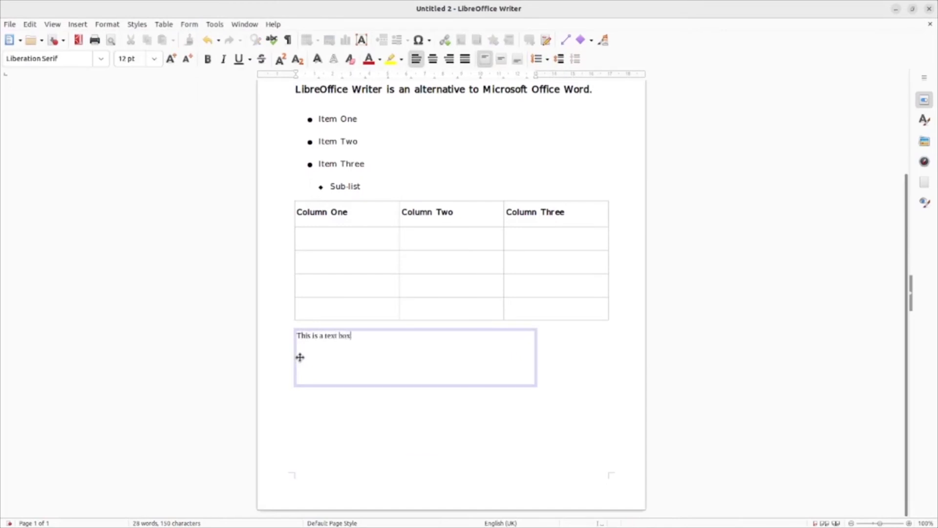
# Give the text box a border with the Continuous line style and a purple line colour.
pyautogui.click(417, 362)
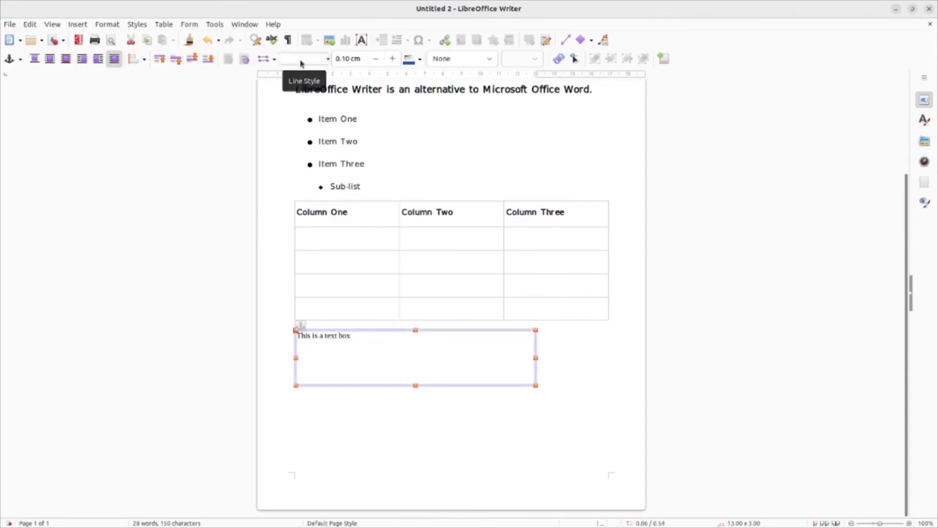
pyautogui.click(329, 60)
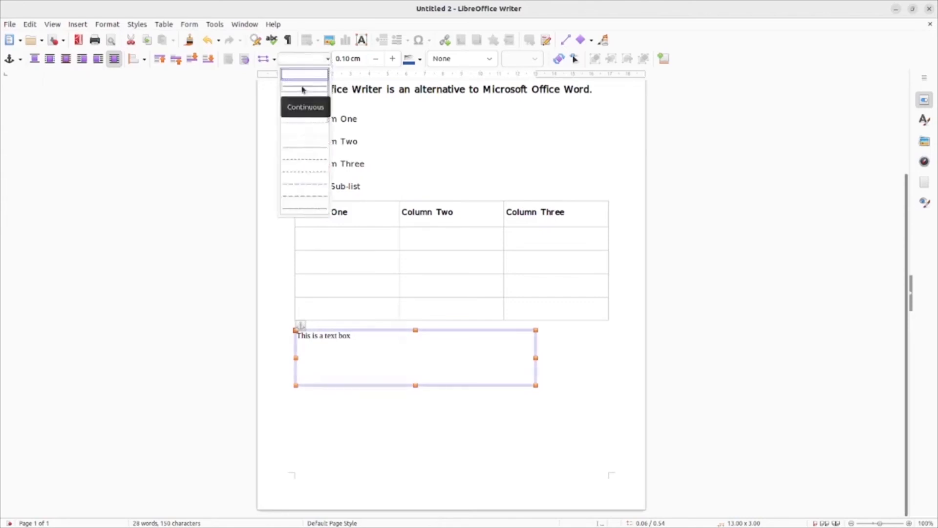
pyautogui.scroll(-2, 303, 153)
pyautogui.scroll(2, 300, 153)
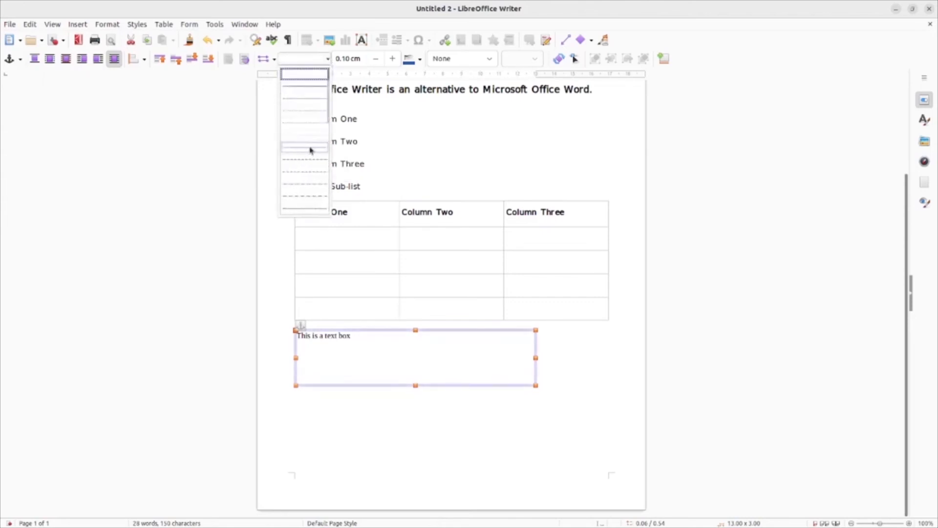
pyautogui.click(298, 89)
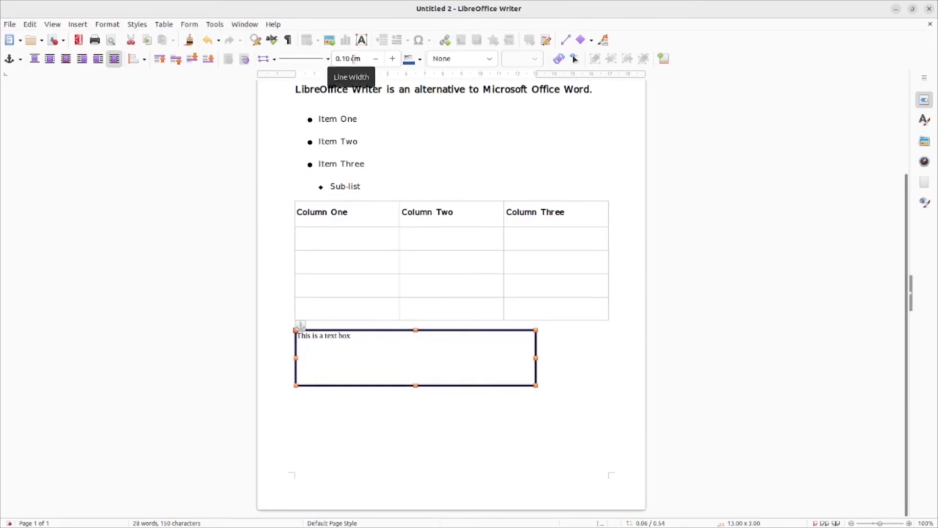
pyautogui.click(421, 59)
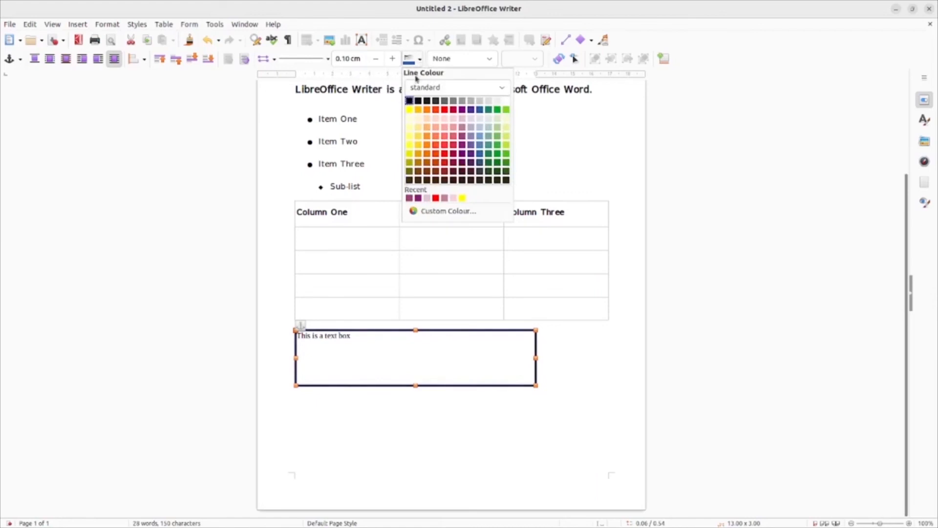
pyautogui.click(463, 146)
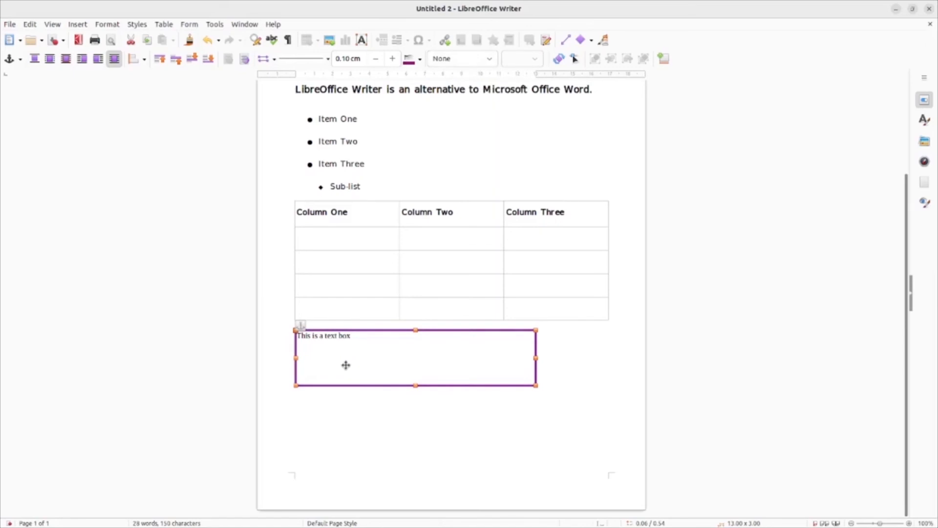
# Fill the text box with the Pastel Bouquet gradient.
pyautogui.click(490, 60)
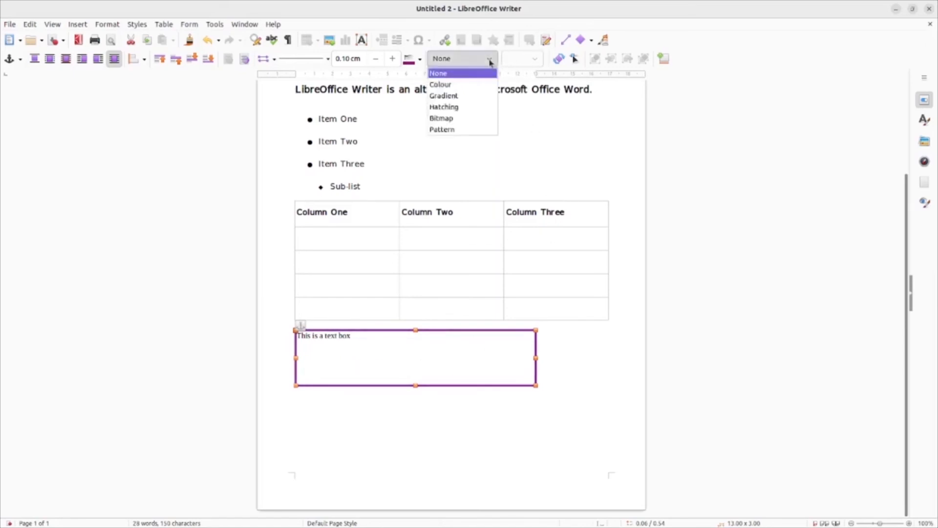
pyautogui.click(459, 97)
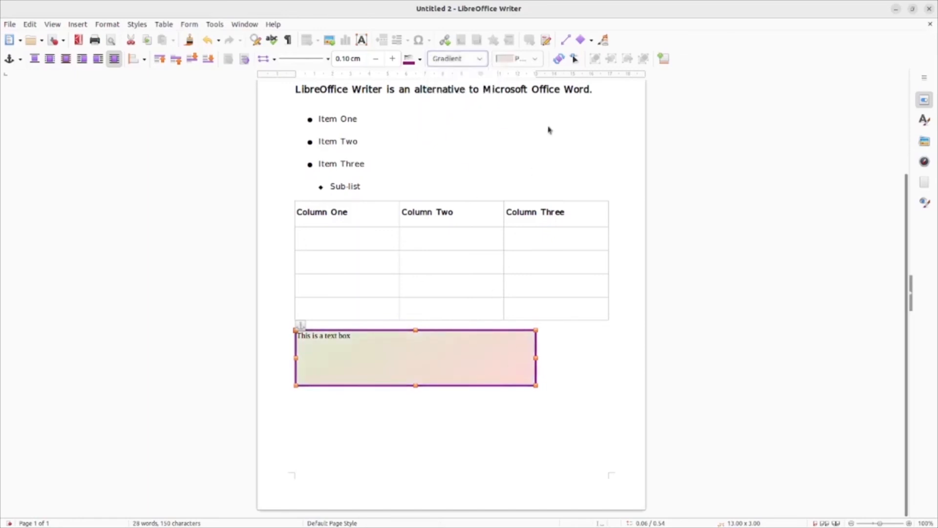
pyautogui.click(535, 59)
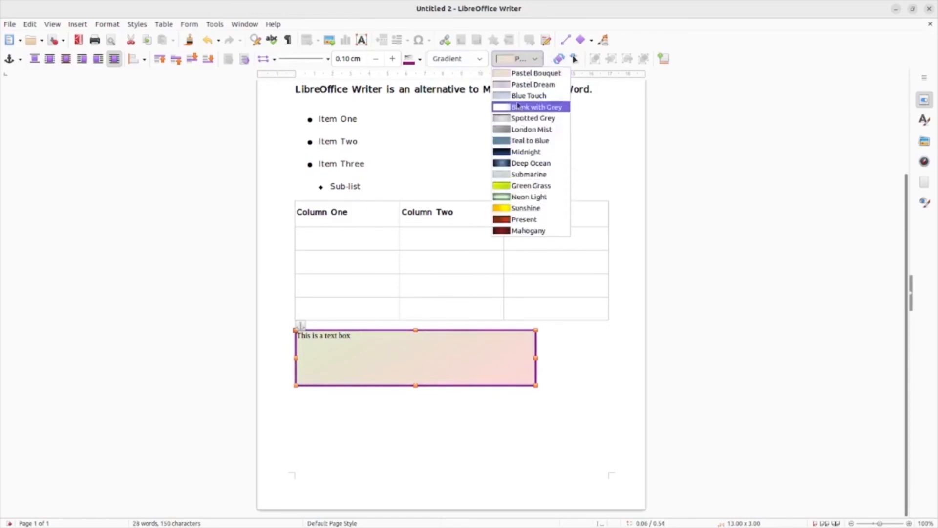
pyautogui.click(527, 75)
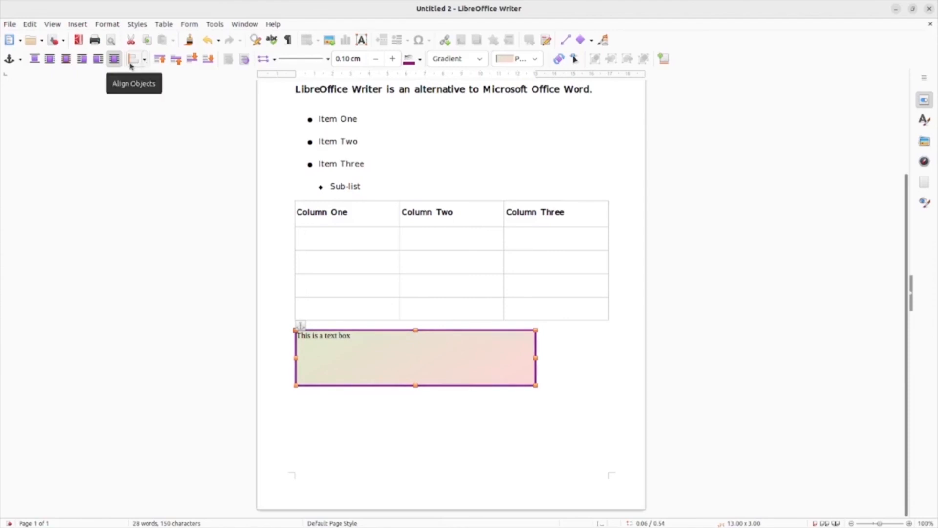
# Align the text box horizontally centred and narrow it to about 6 cm wide.
pyautogui.click(145, 61)
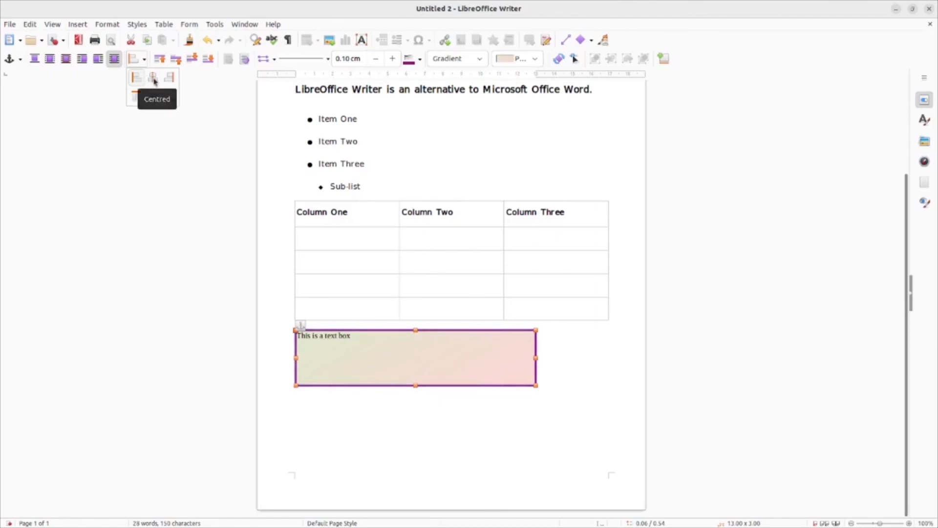
pyautogui.click(154, 79)
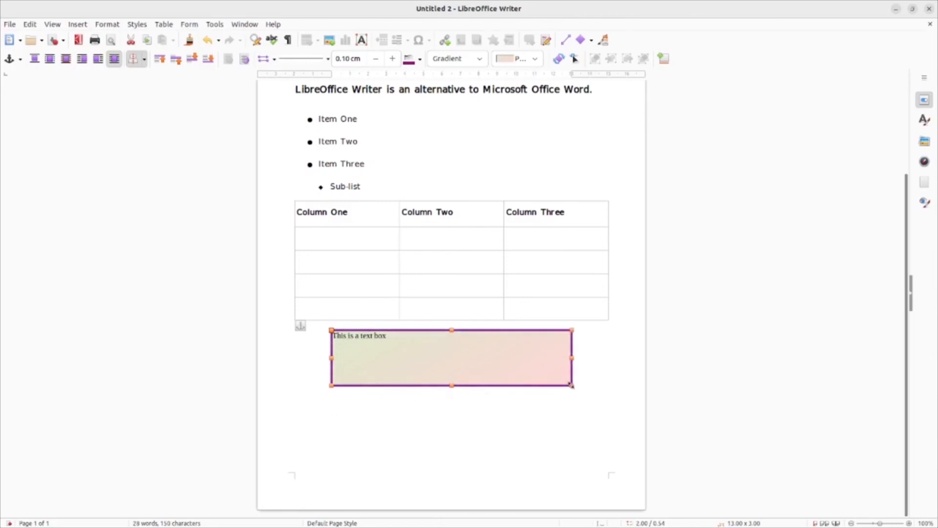
pyautogui.moveTo(572, 386); pyautogui.dragTo(445, 388)
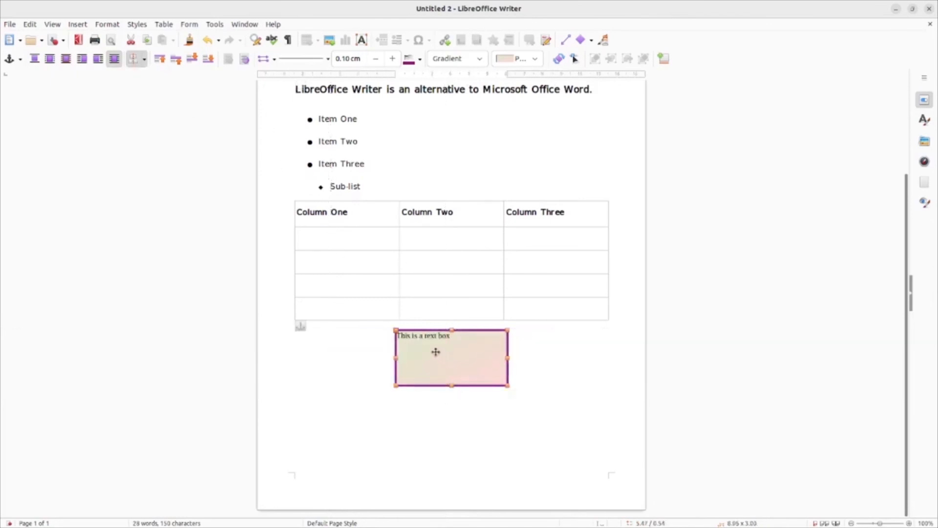
pyautogui.click(544, 372)
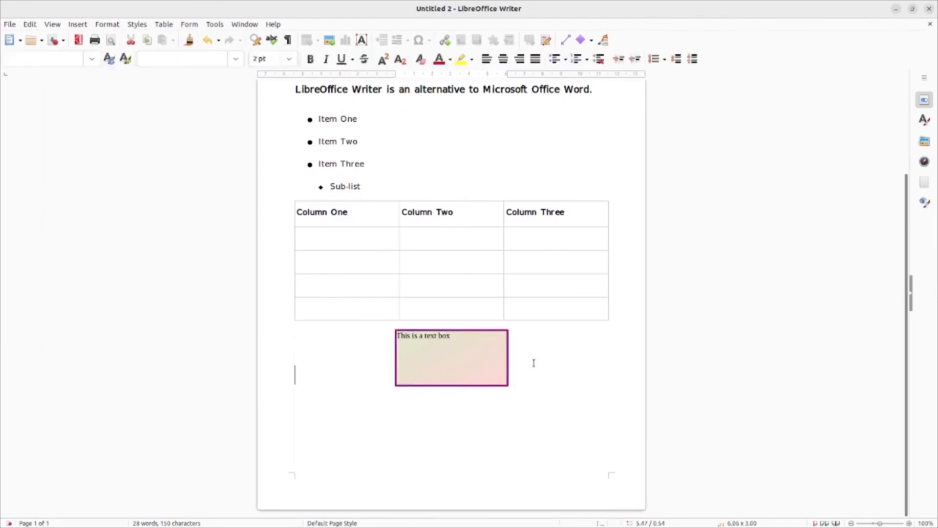